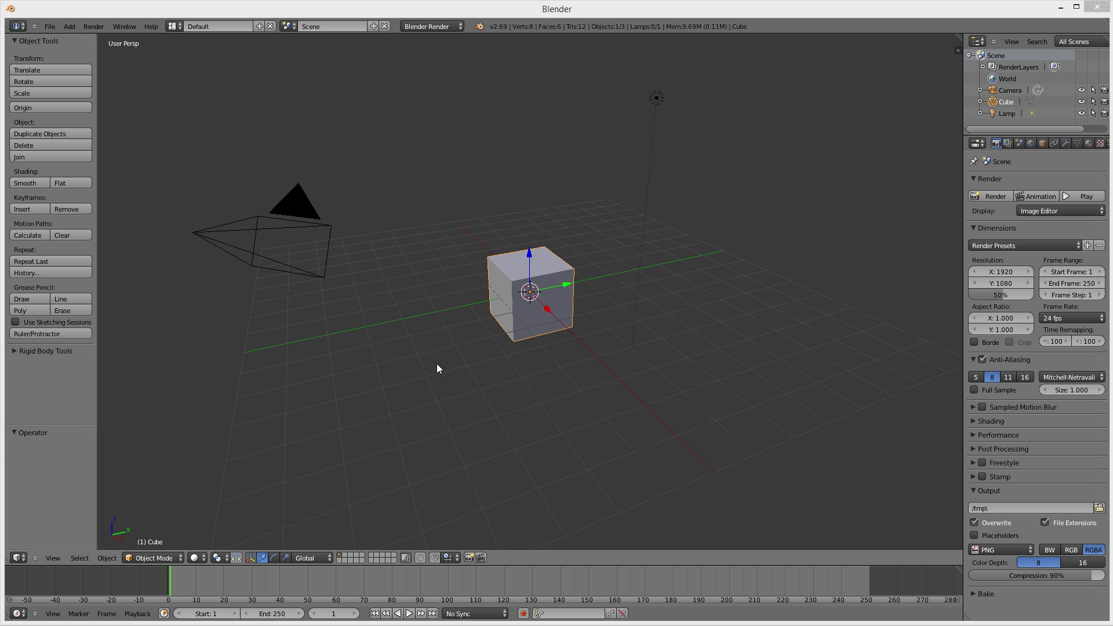
Switch the selection between the camera and the cube, ending with the cube selected.
right_click(298, 207)
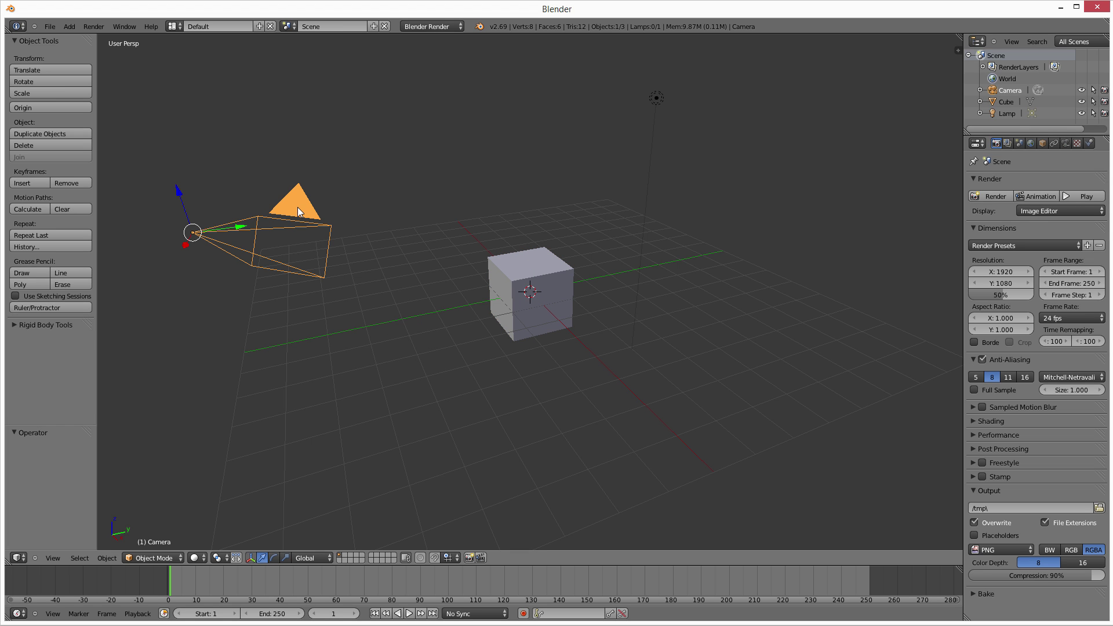
right_click(509, 278)
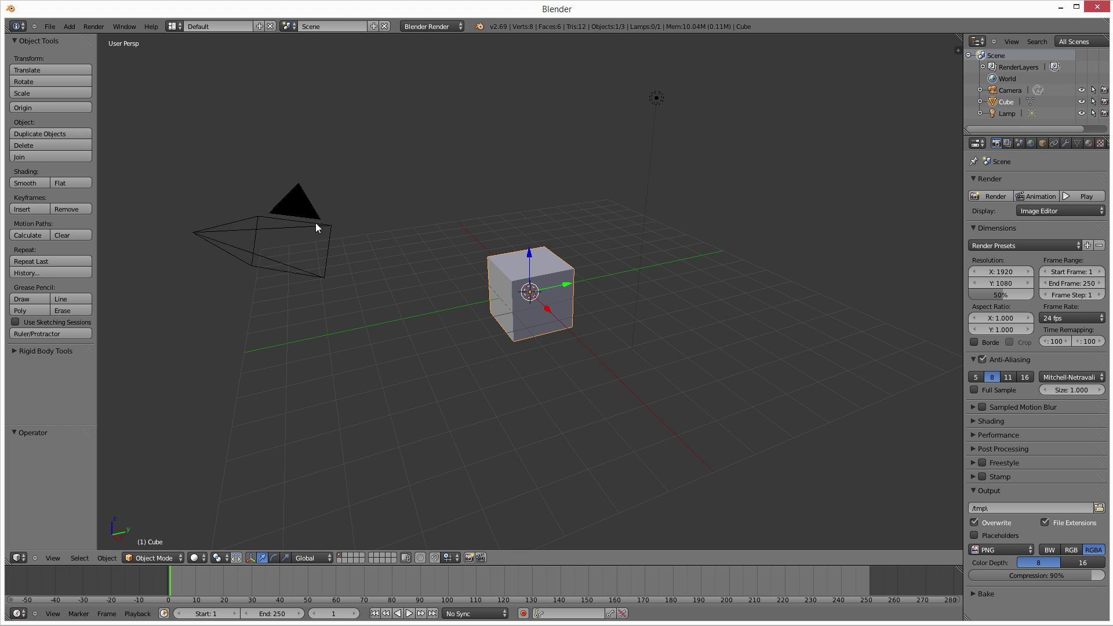
right_click(301, 209)
right_click(507, 273)
middle_click_drag(488, 363, 572, 341)
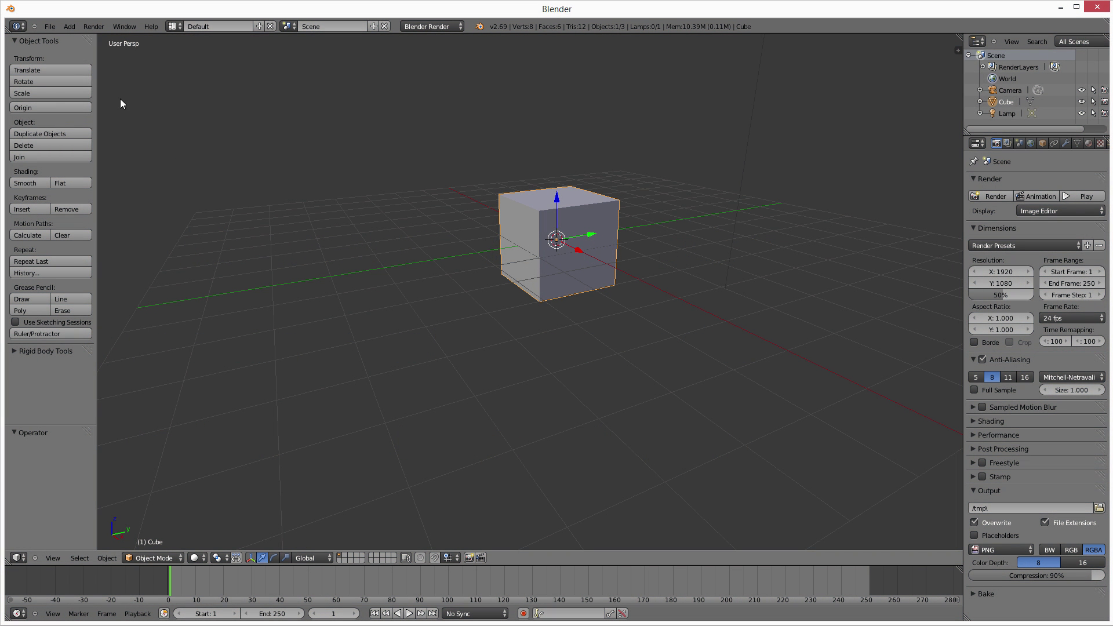
In the user preferences' input settings, set both the interaction preset and the key configuration to Maya.
left_click(50, 25)
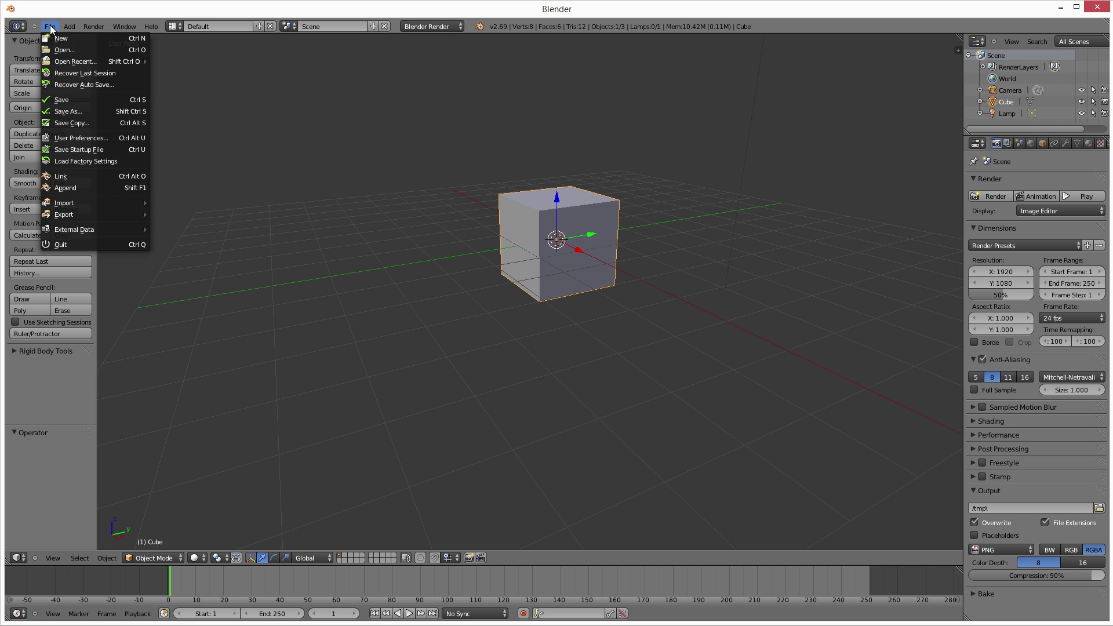
left_click(103, 136)
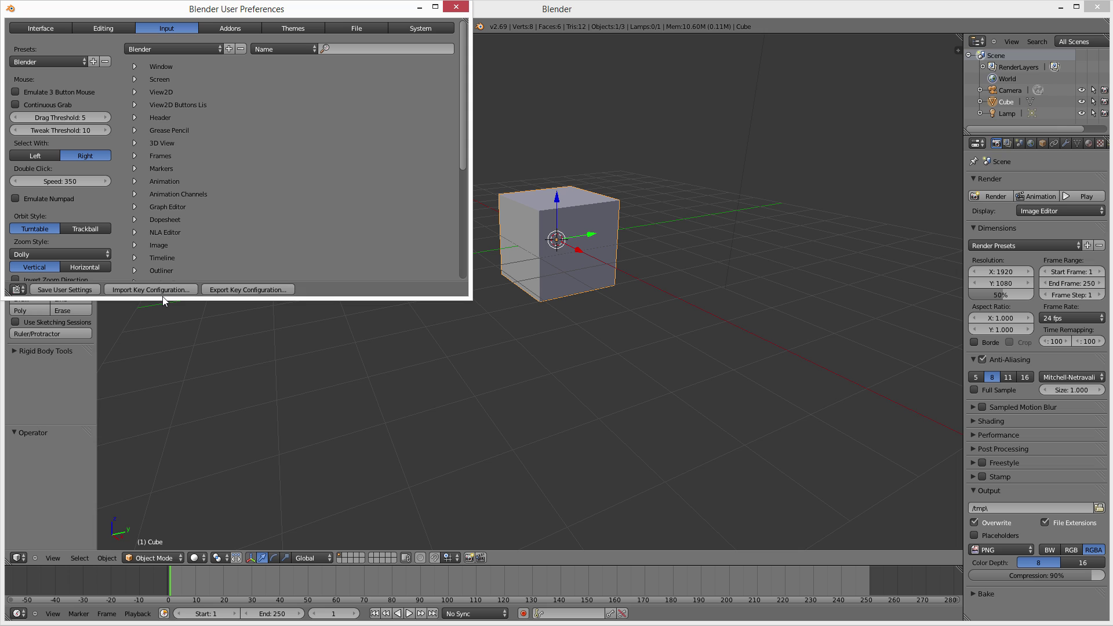
left_click_drag(162, 297, 147, 510)
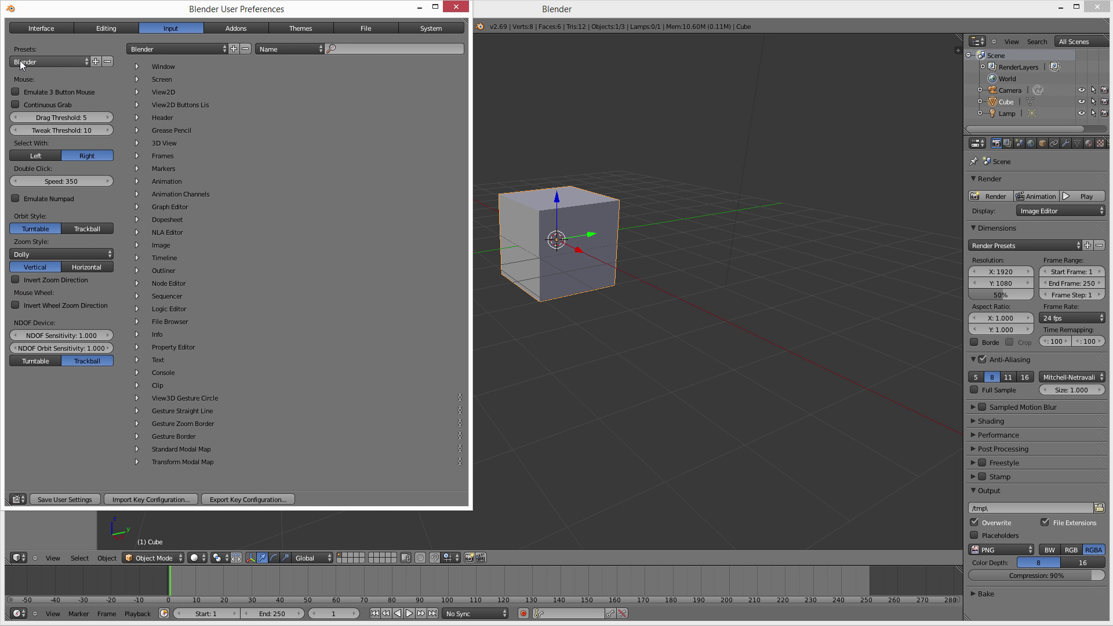
left_click(68, 60)
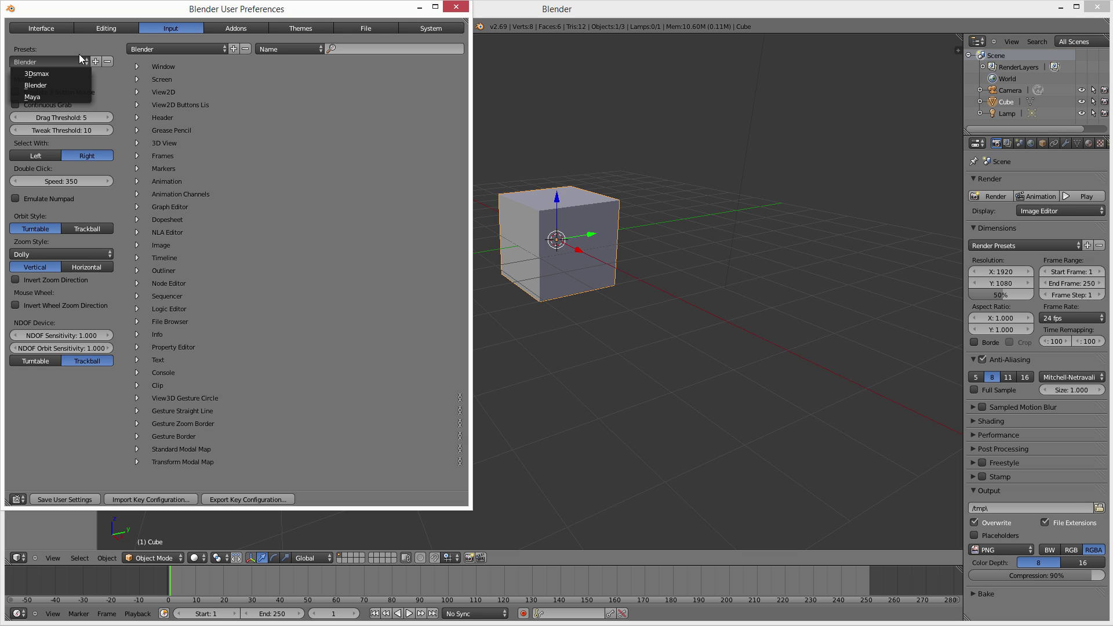
left_click(170, 50)
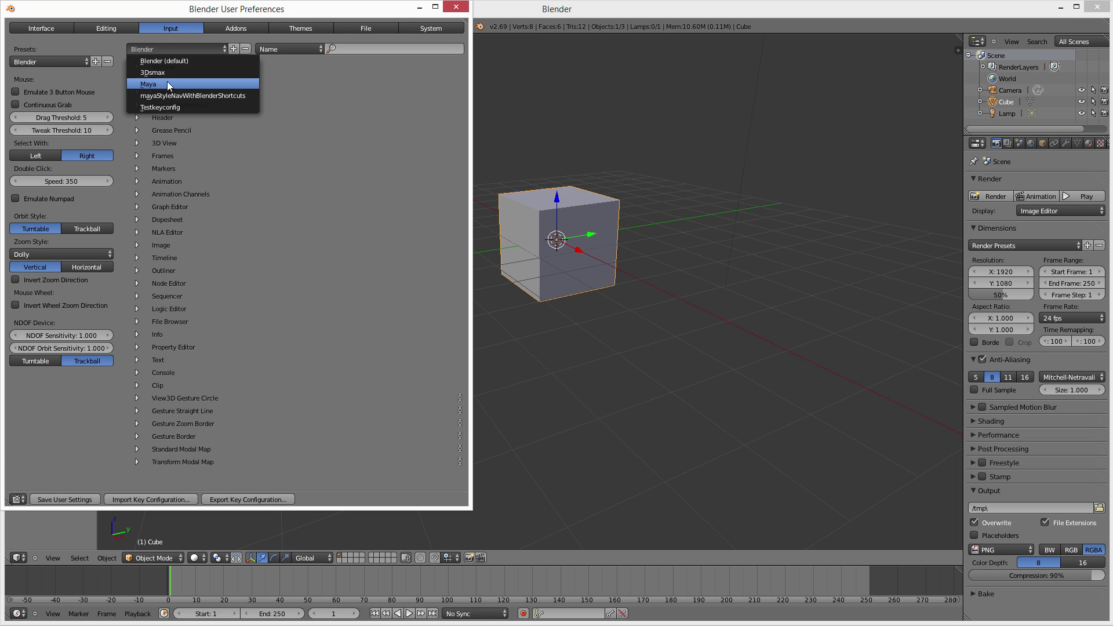
left_click(51, 60)
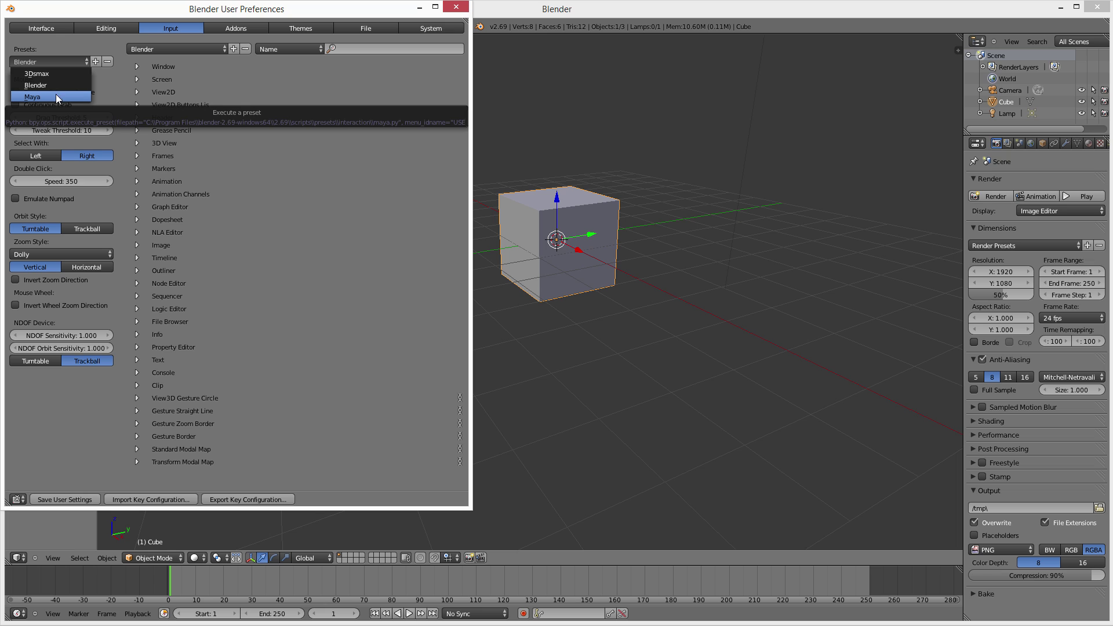
left_click(71, 94)
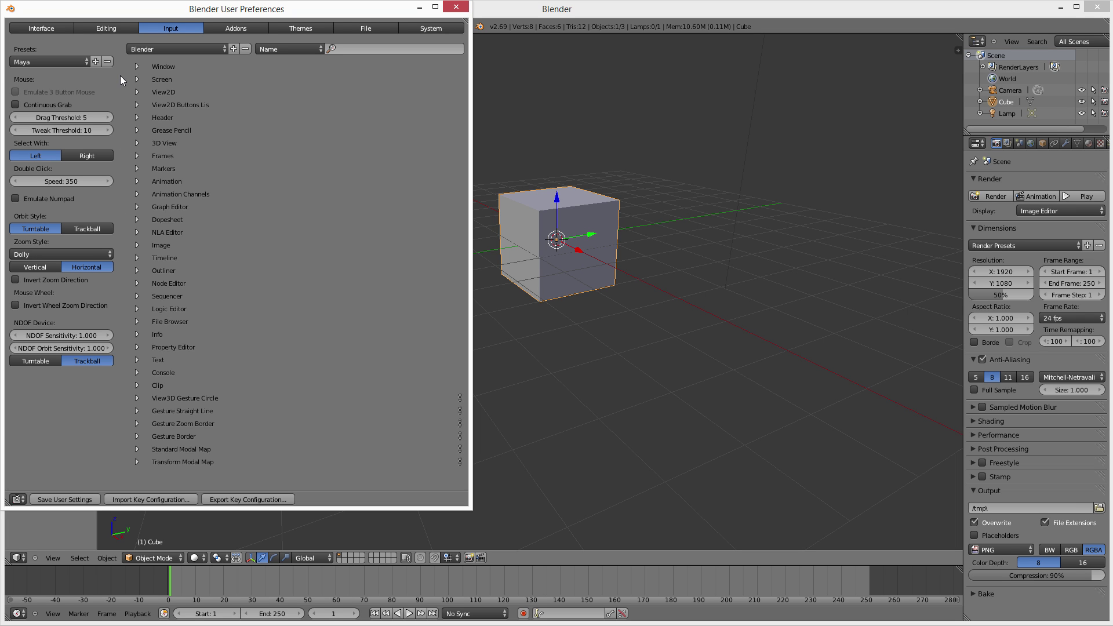
left_click(146, 49)
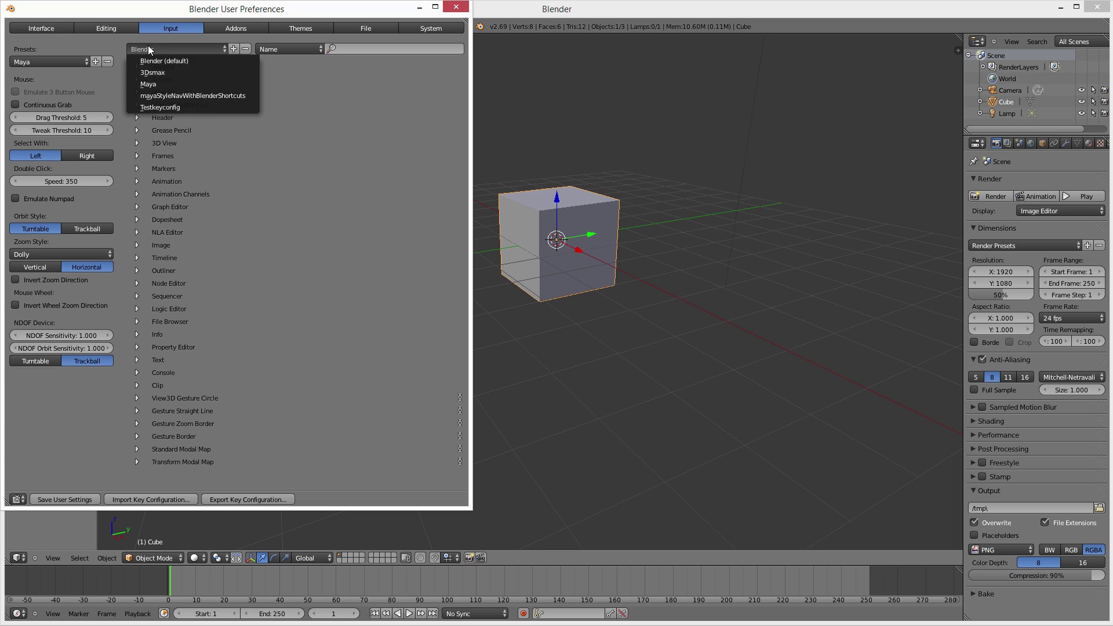
left_click(204, 84)
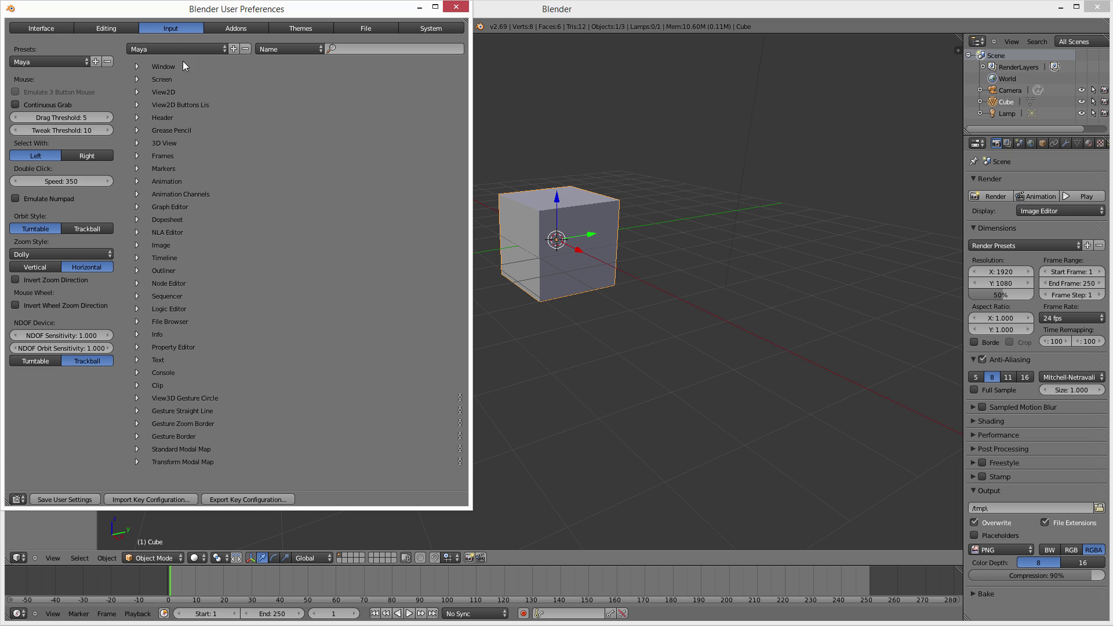
Return the key configuration and the interaction preset to Blender and close the user preferences.
left_click(169, 47)
left_click(166, 61)
left_click(52, 62)
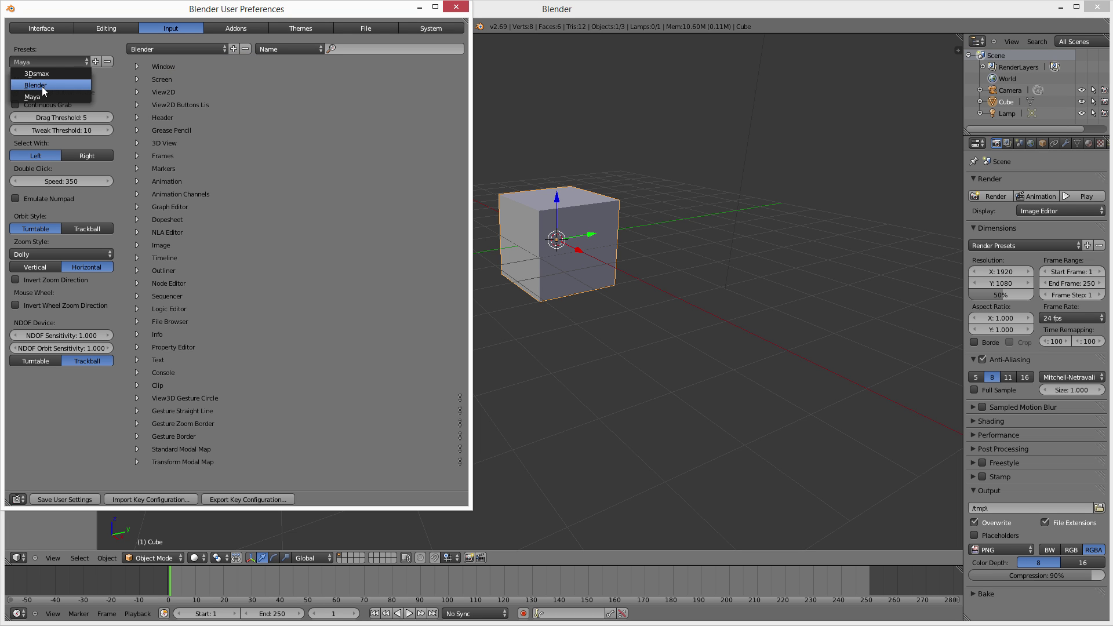
left_click(42, 86)
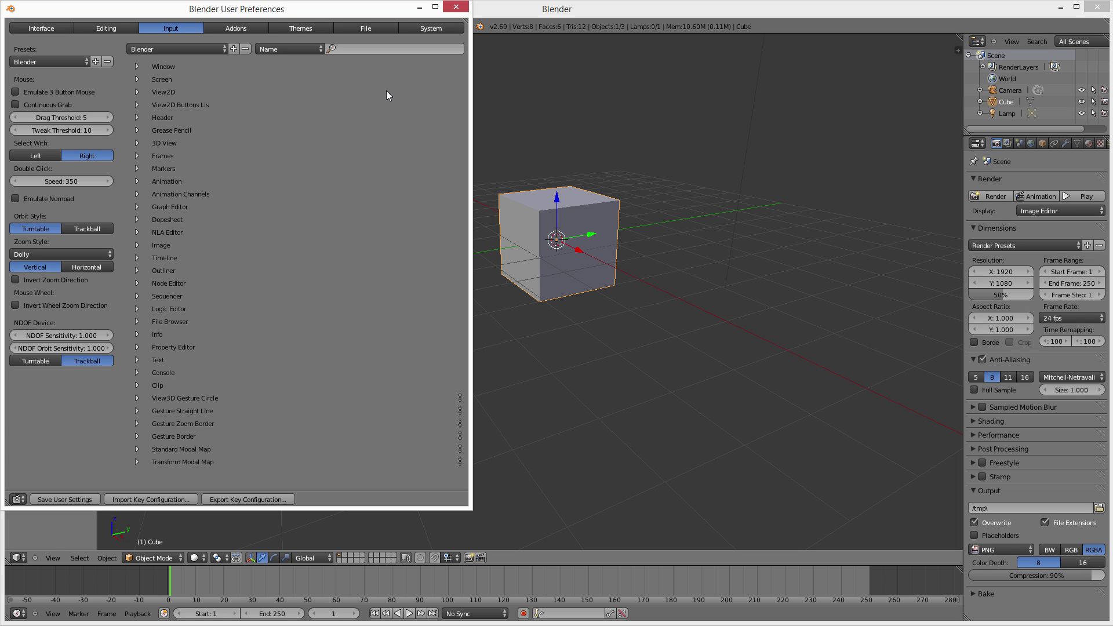
left_click(456, 7)
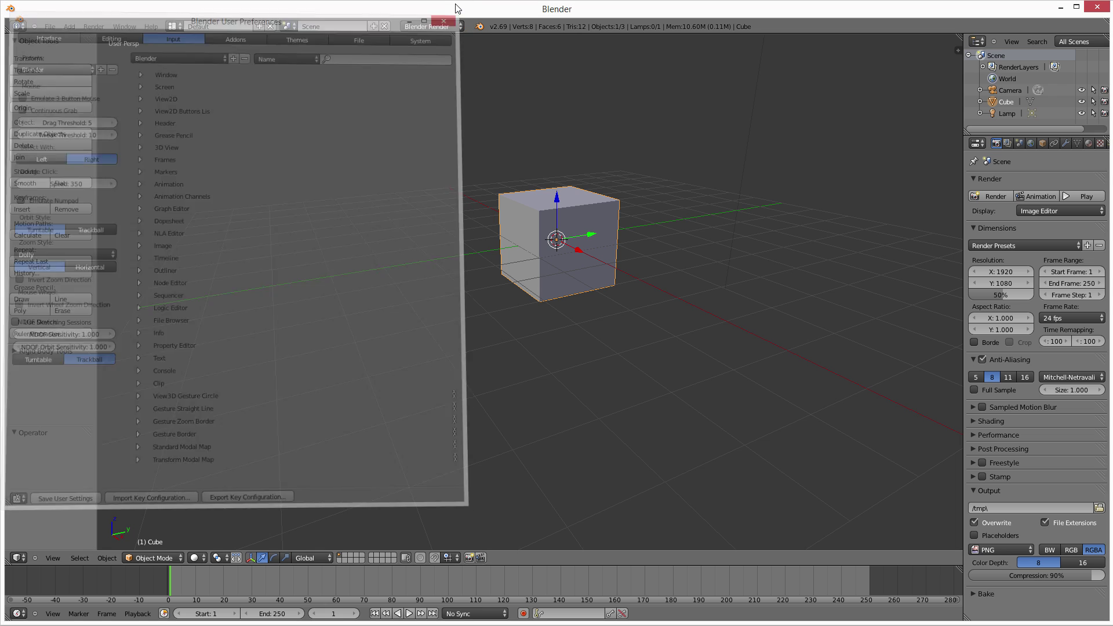
Load the factory settings and apply the Maya interaction preset in the user preferences' input settings.
left_click(50, 26)
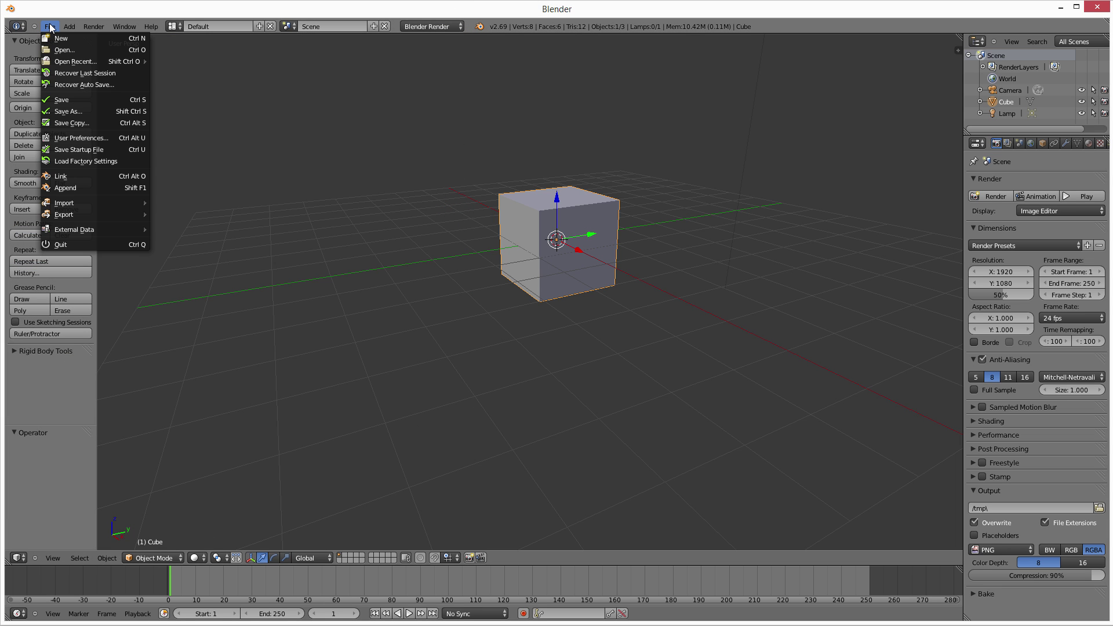
left_click(110, 162)
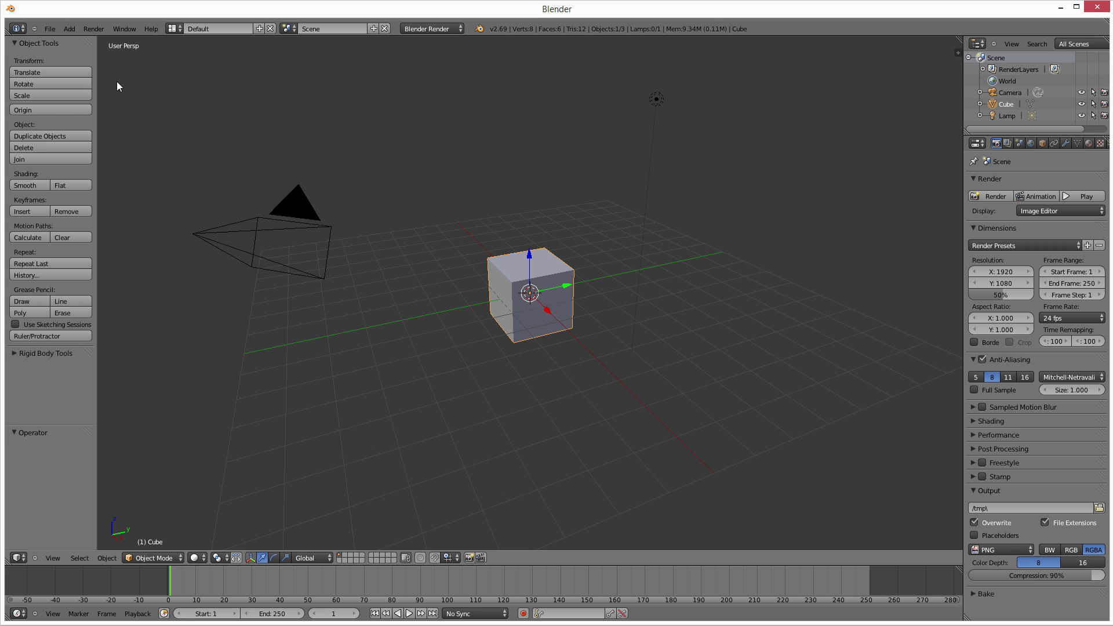
left_click(50, 28)
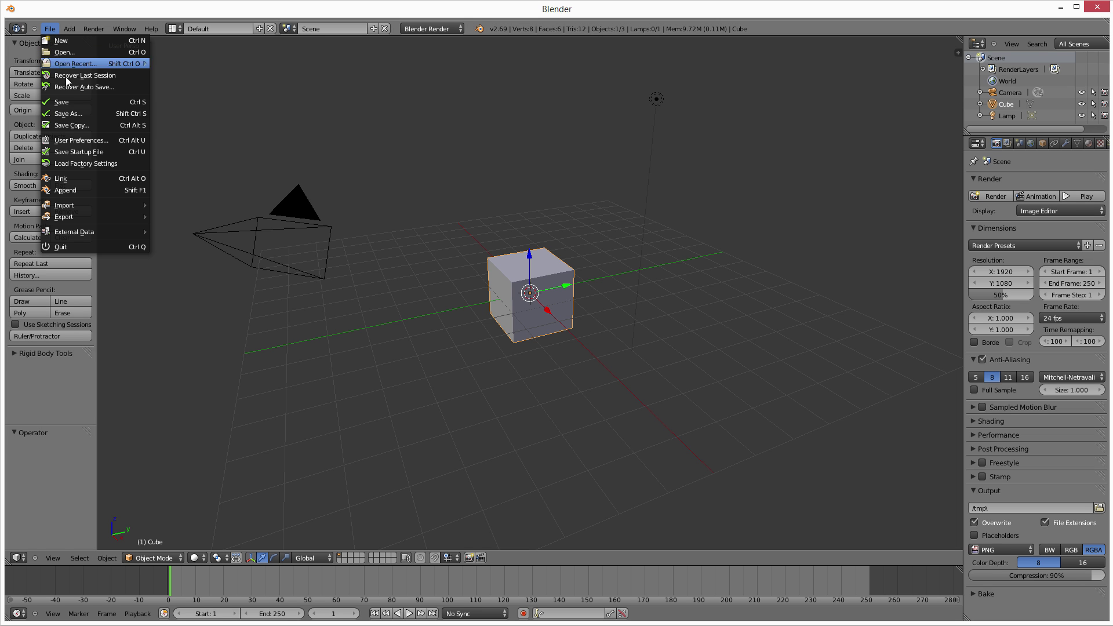
left_click(92, 140)
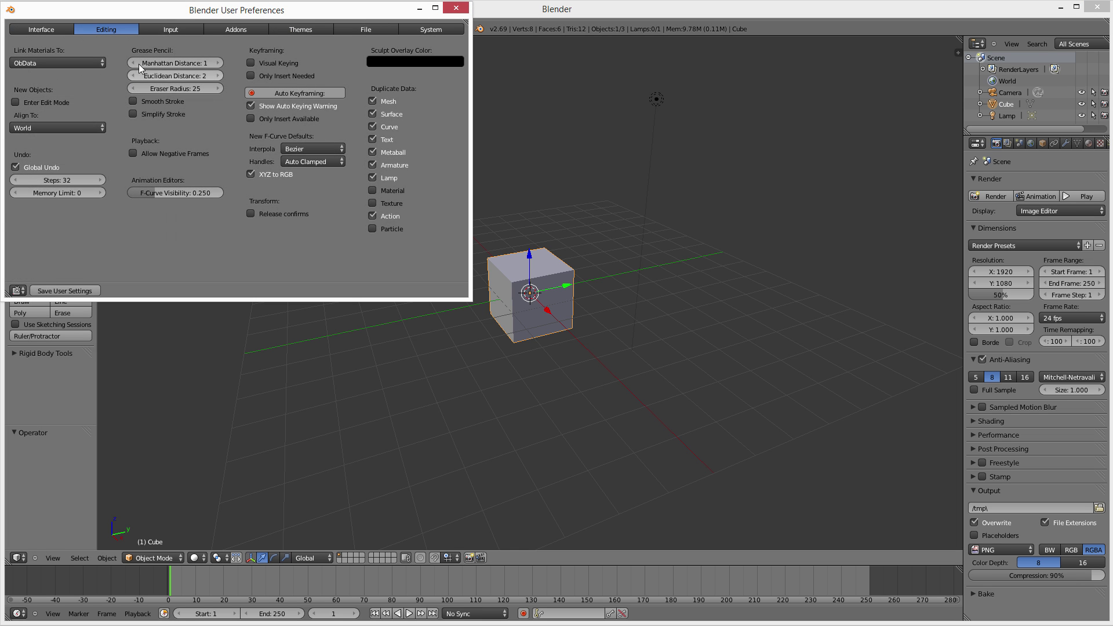
left_click(171, 29)
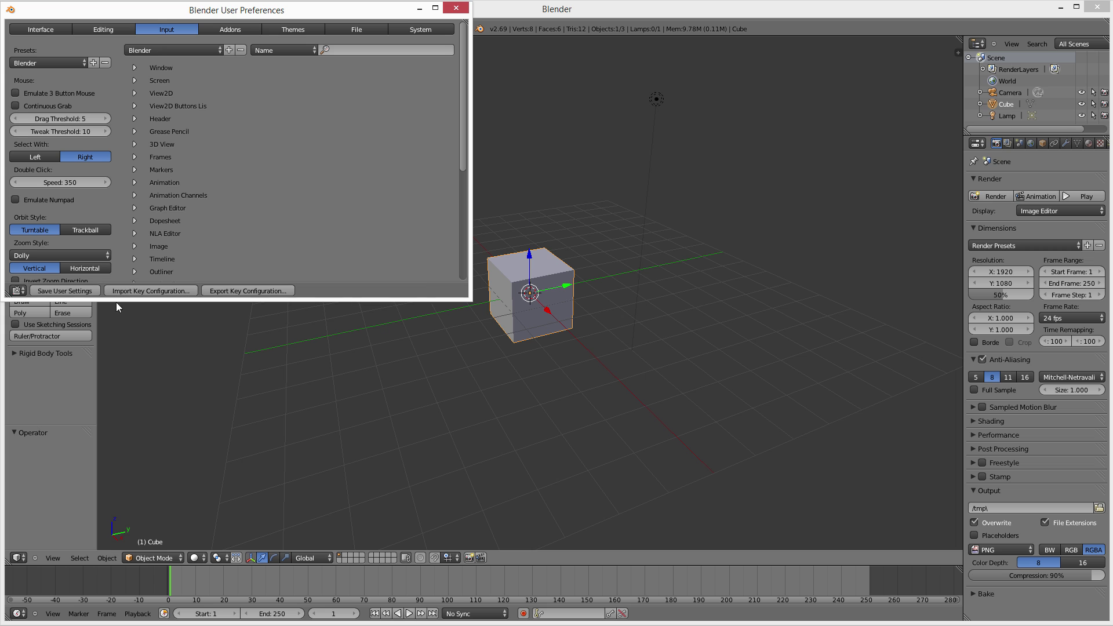
left_click_drag(116, 300, 121, 491)
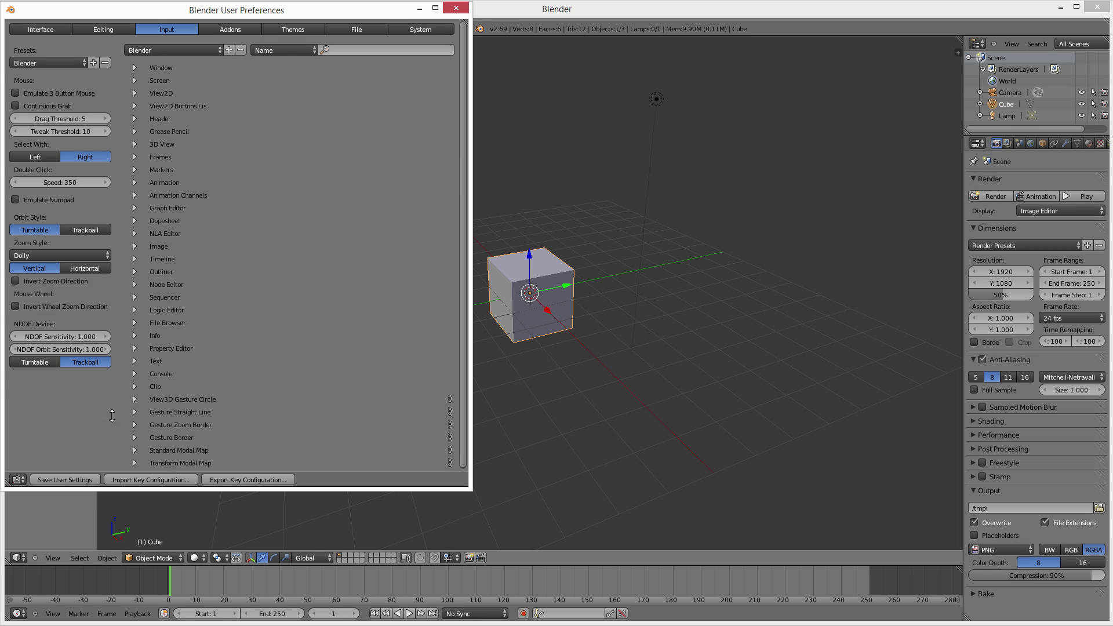
left_click(33, 61)
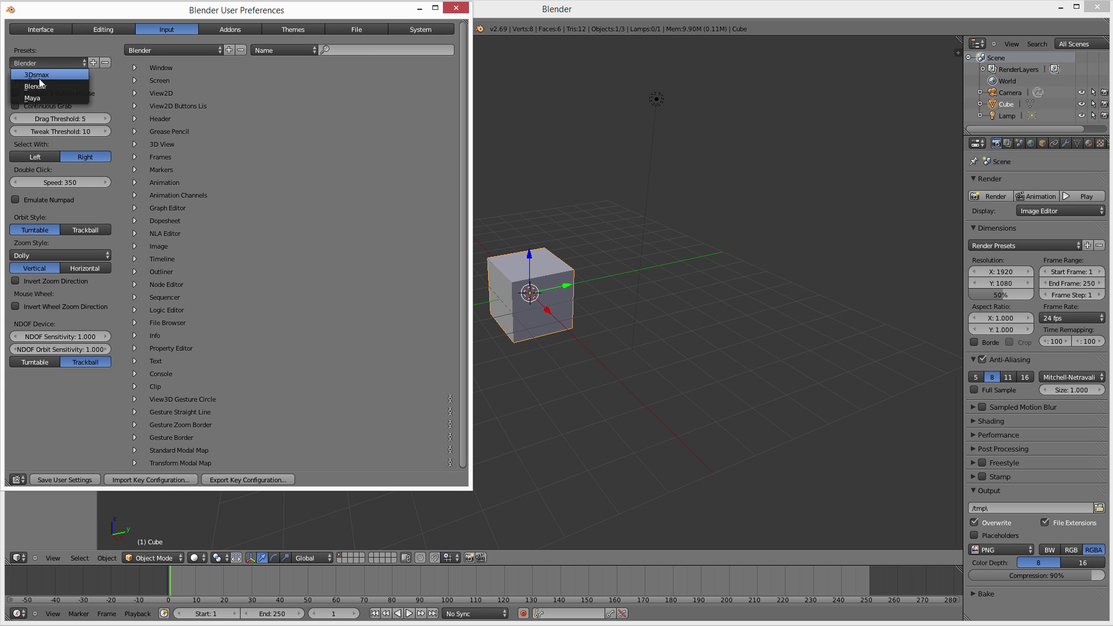
left_click(43, 96)
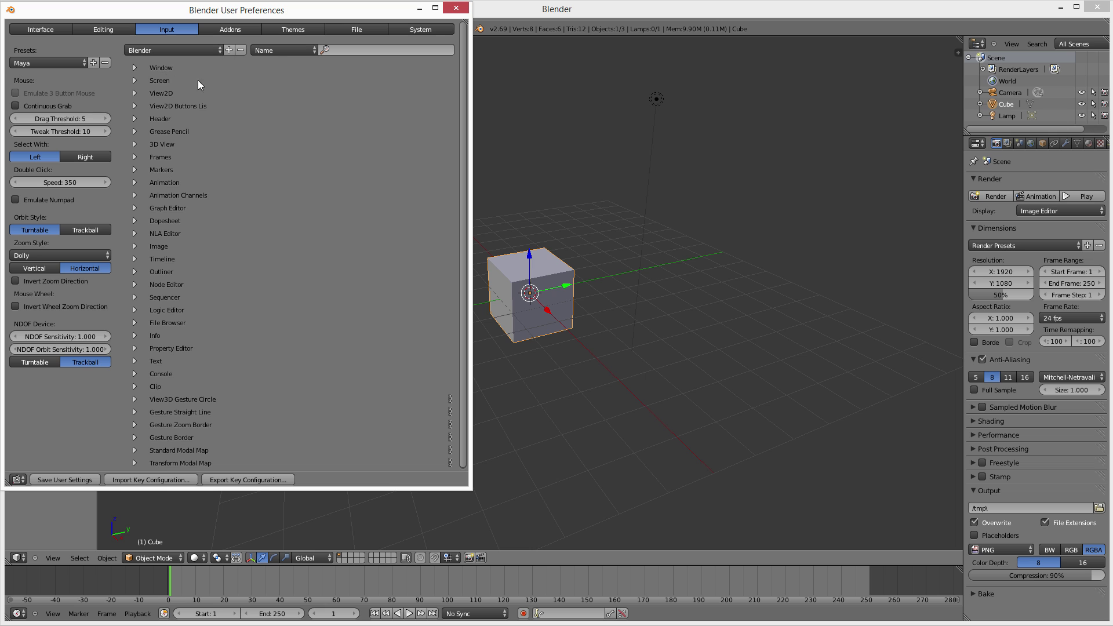
In the global 3D View key map, assign Rotate View to Alt Left Mouse, Move View to Alt Middle Mouse and Dolly View to Alt Right Mouse.
left_click(137, 145)
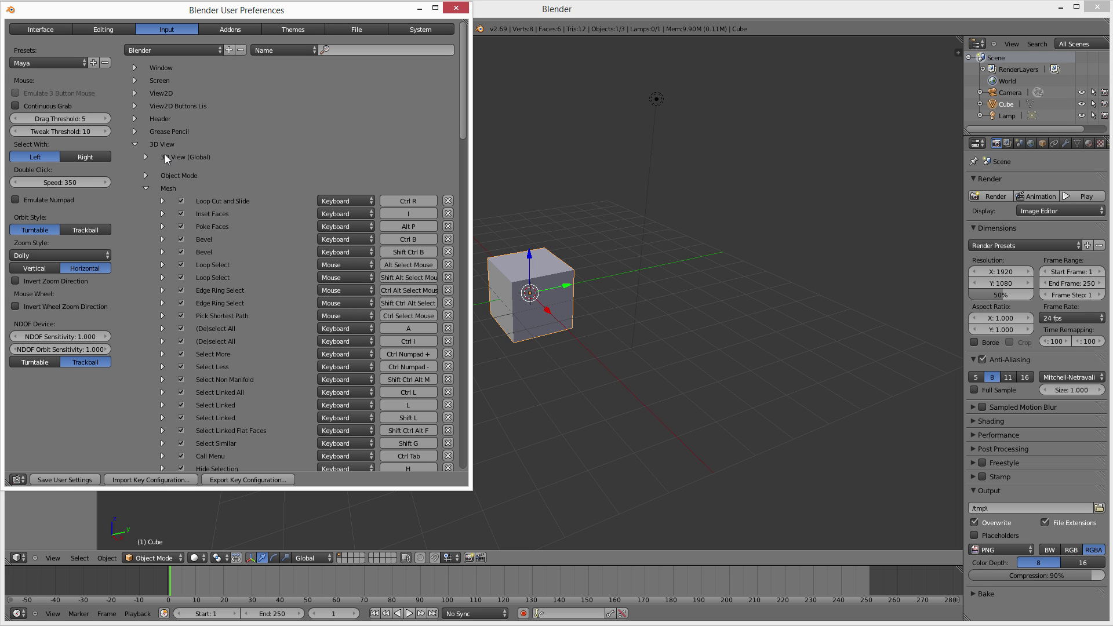
left_click(145, 157)
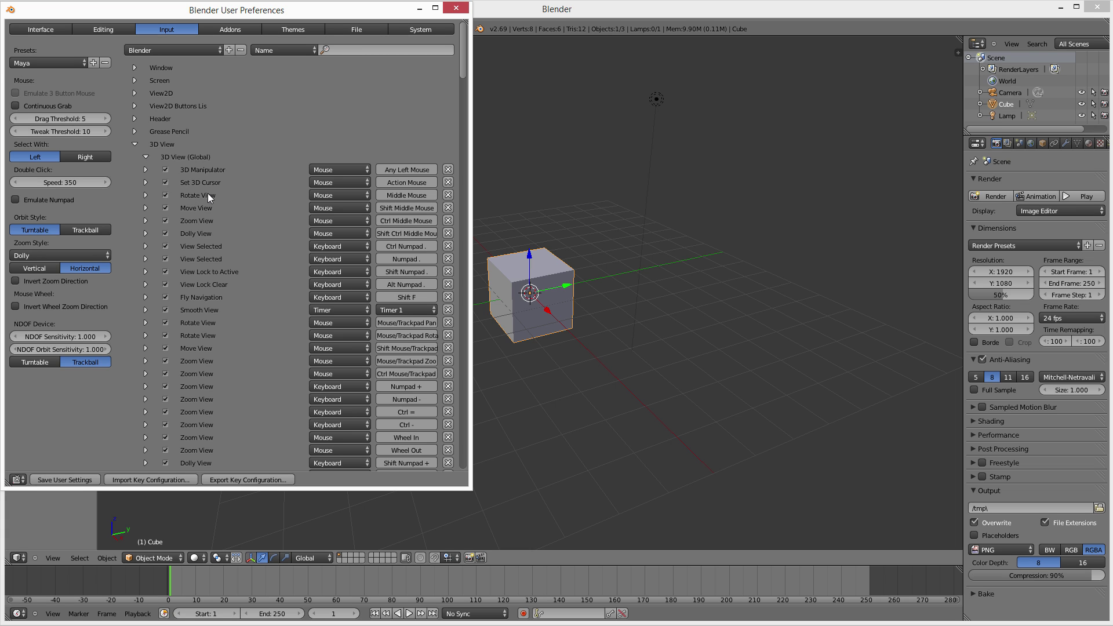
left_click(408, 195)
left_click(407, 195, "alt")
left_click(392, 207)
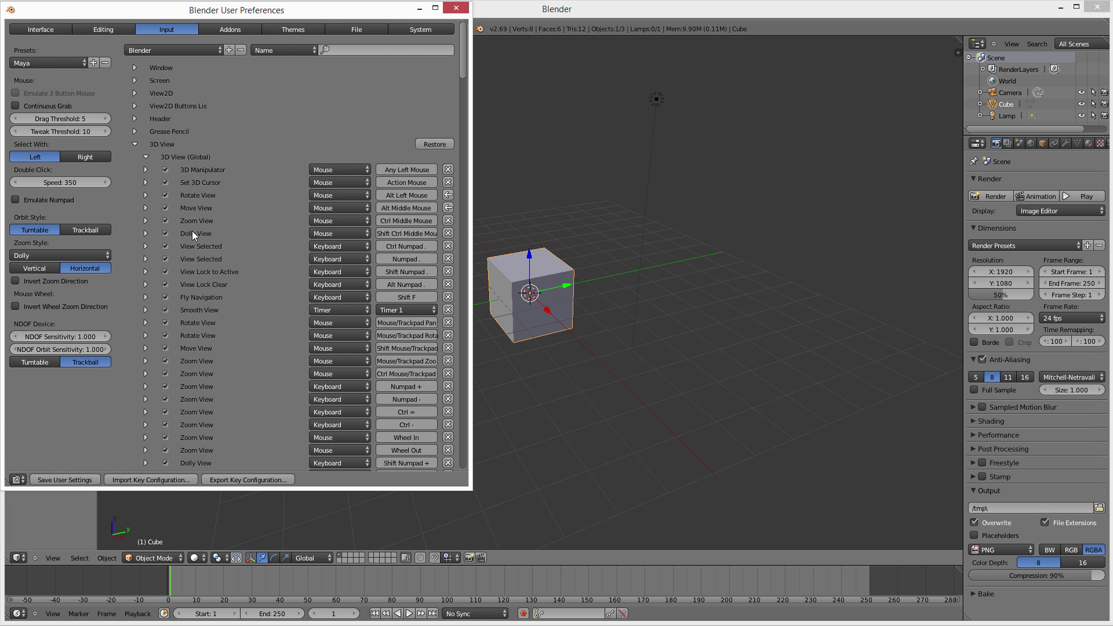
left_click(384, 231)
right_click(384, 230, "alt")
left_click(456, 8)
Put the cube in Edit Mode and set the viewport shading to Wireframe.
middle_click_drag(542, 380, 532, 353)
scroll(530, 355, "up", 5)
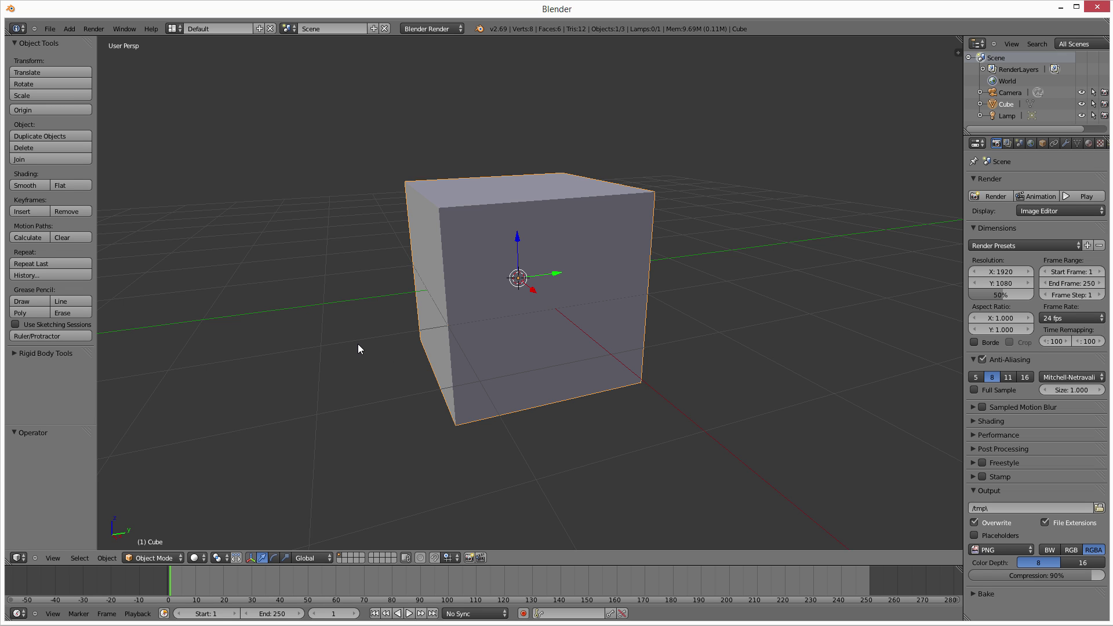
key("Tab")
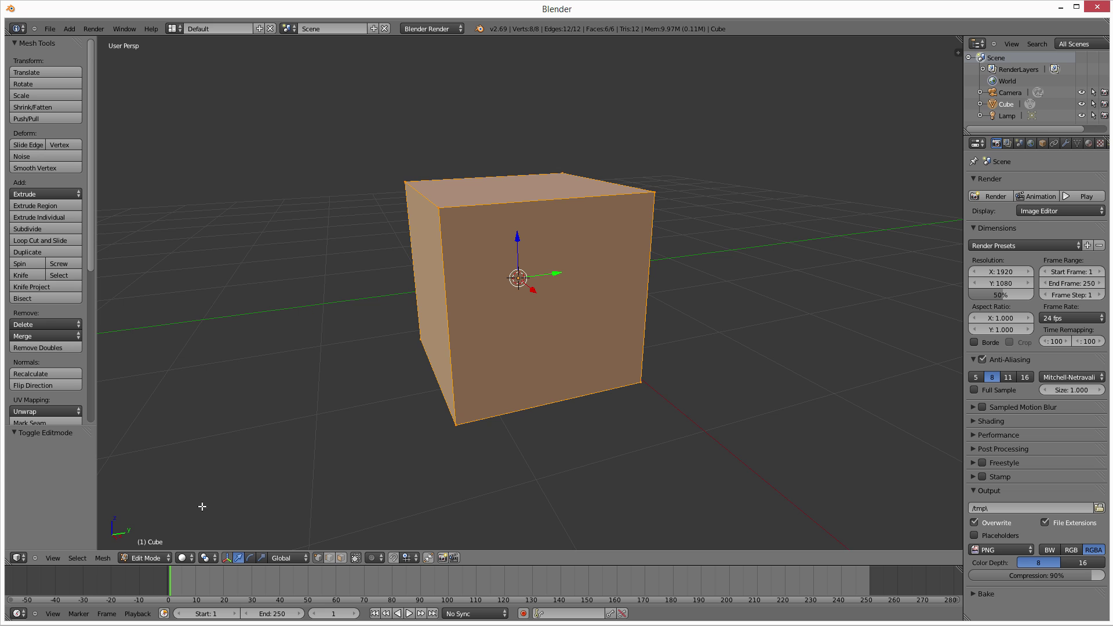
left_click(183, 559)
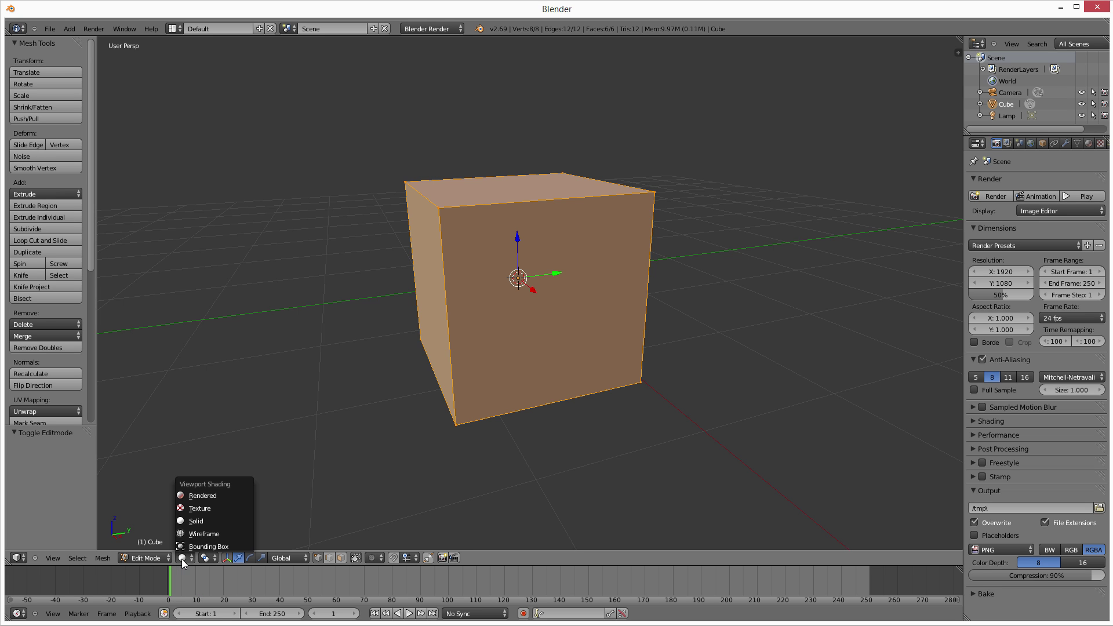
left_click(208, 534)
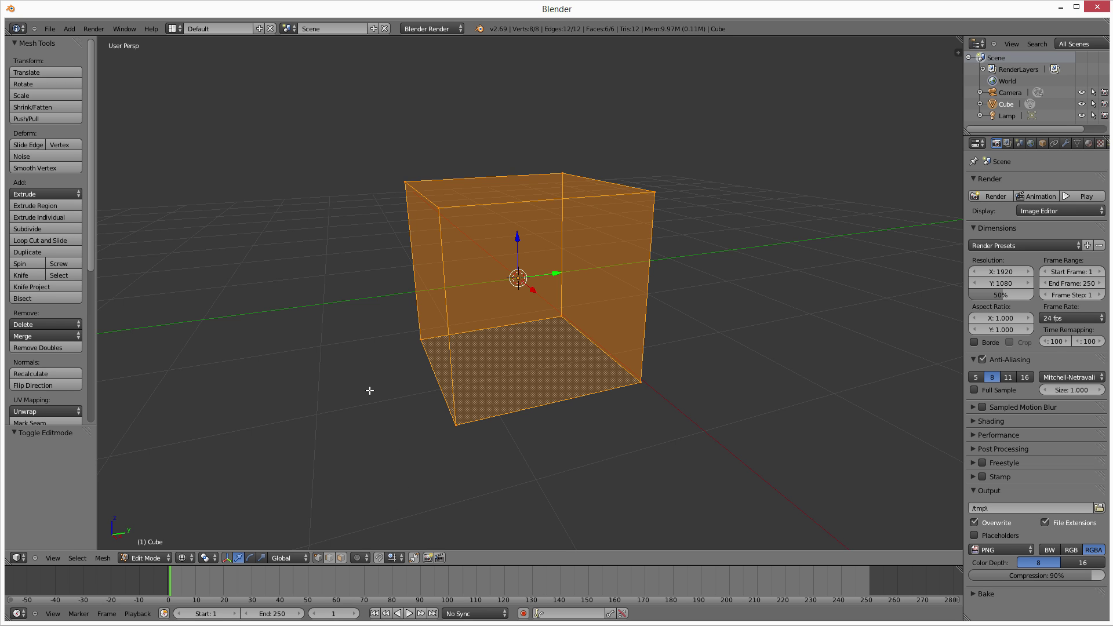
Add two evenly spaced vertical loop cuts around the cube without sliding them.
key("ctrl+r")
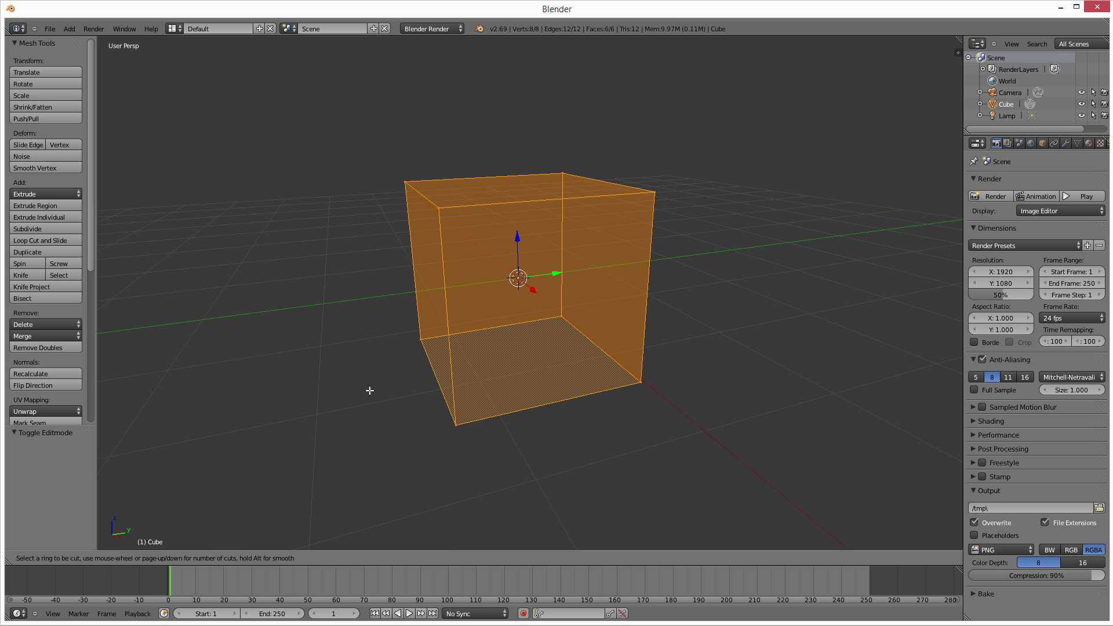
scroll(469, 344, "up", 1)
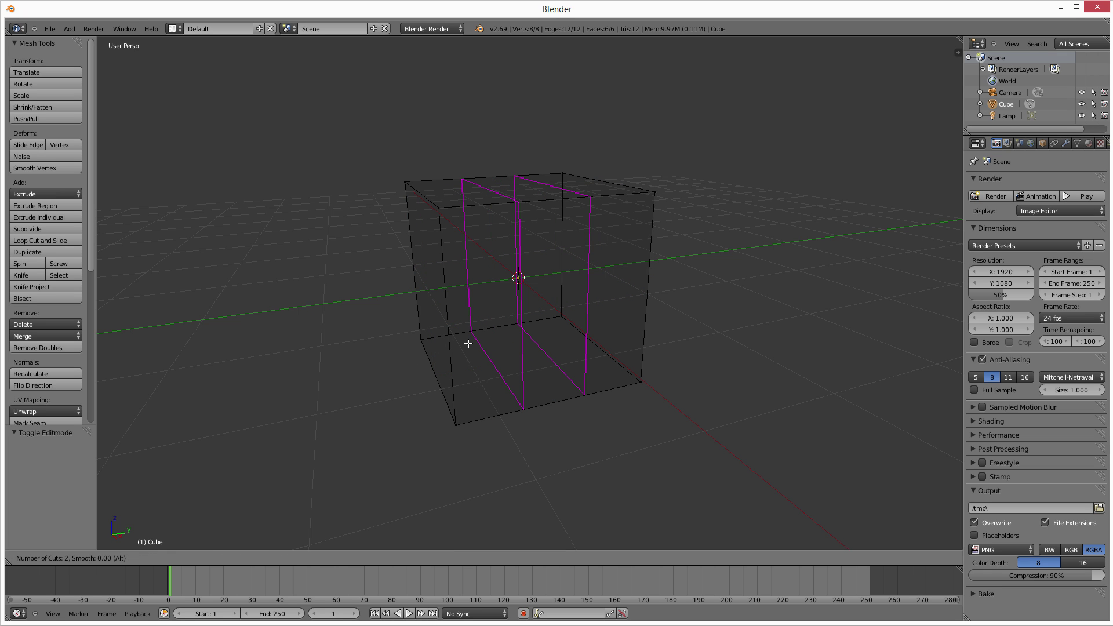
left_click(469, 344)
right_click(468, 344)
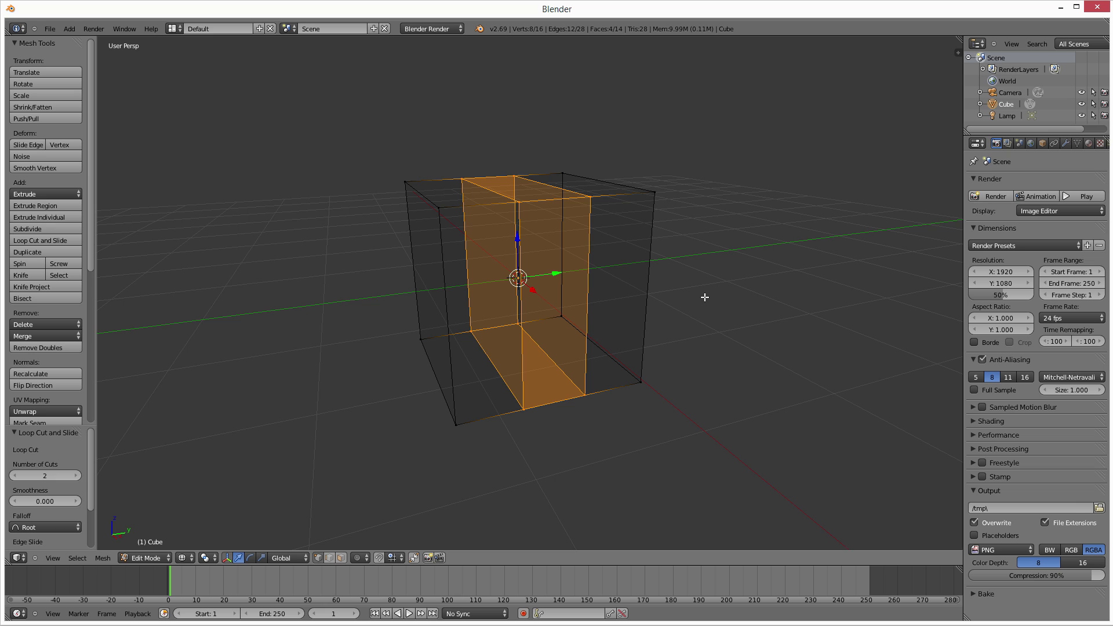
Deselect all of the cube's geometry and switch the mesh select mode to Edge.
key("a")
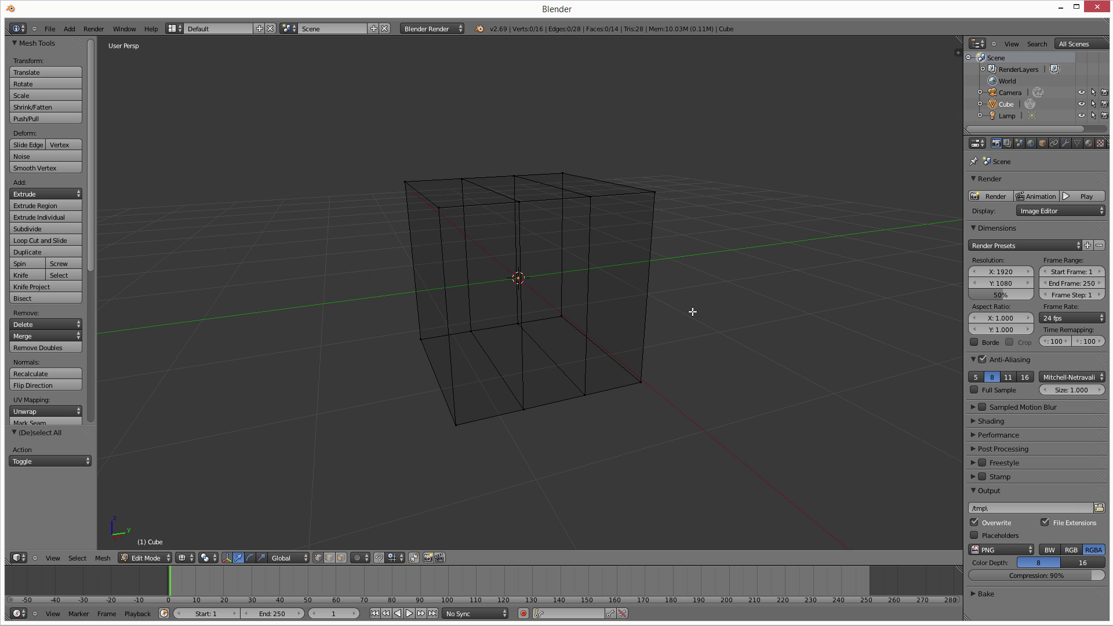
key("ctrl+Tab")
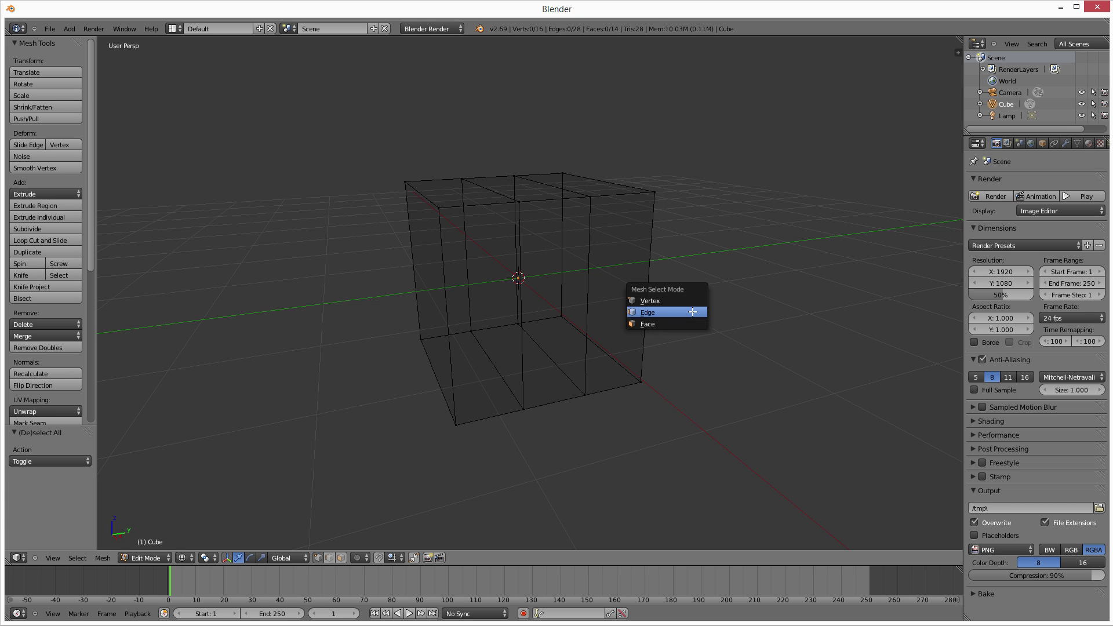
left_click(692, 311)
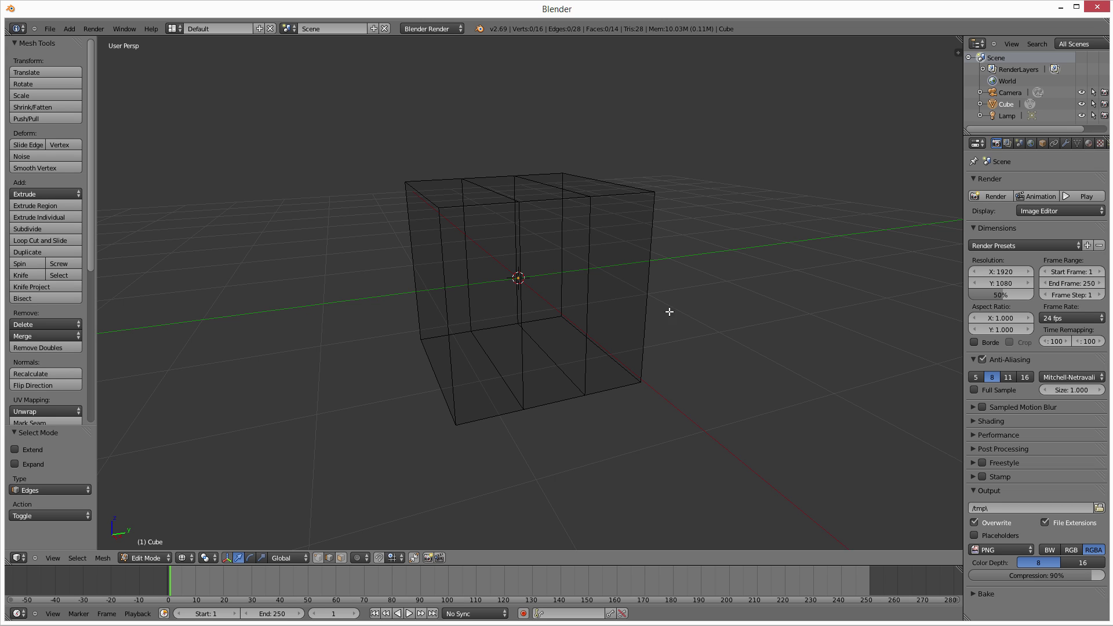
Select several individual edges of the cube, then select the edge loops of the two inner cuts in turn, ending with the +Y-side loop.
right_click(587, 300)
right_click(552, 185)
right_click(522, 247)
right_click(442, 247)
right_click(591, 243, "alt")
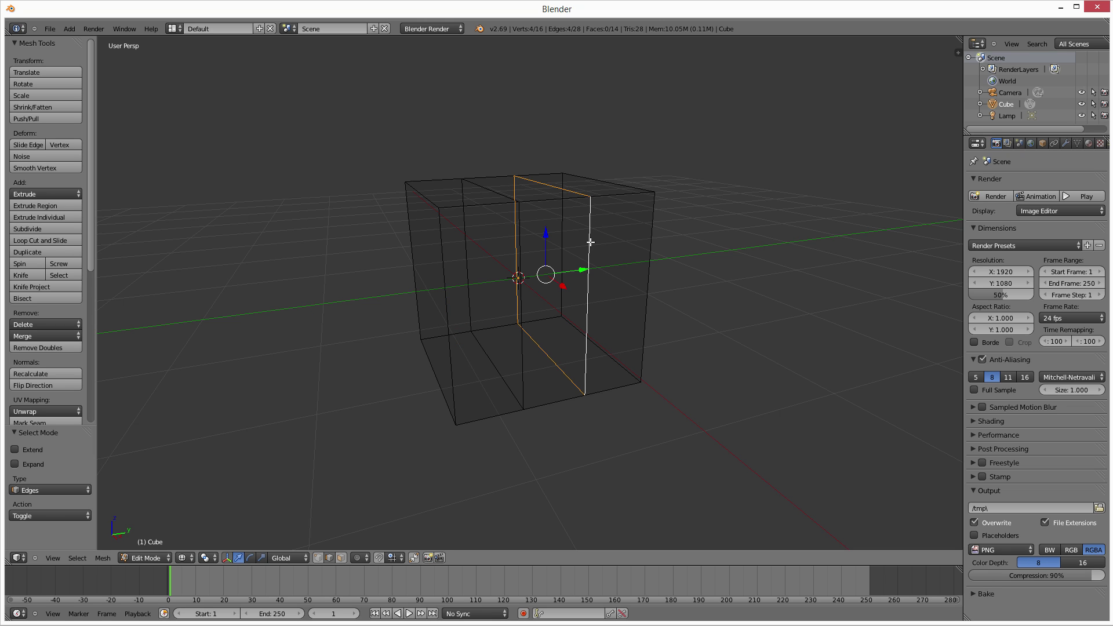
right_click(519, 231, "alt")
right_click(591, 235, "alt")
In the user preferences' input settings, collapse the global 3D View key map and expand both Loop Select entries of the Mesh key map.
left_click(49, 29)
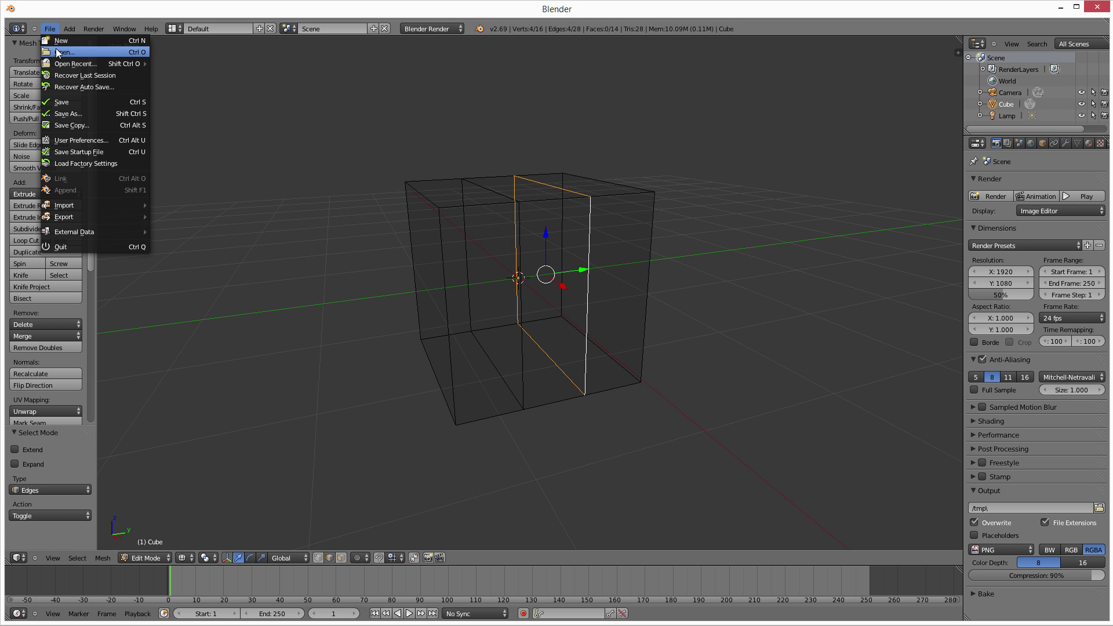
left_click(102, 140)
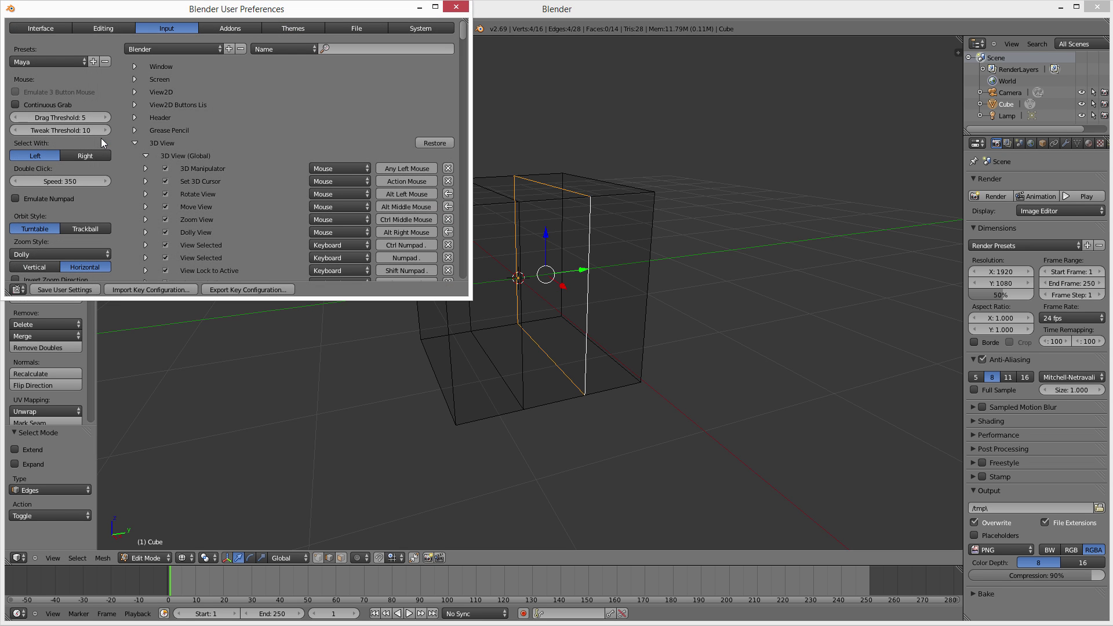
left_click_drag(253, 299, 253, 481)
left_click(146, 155)
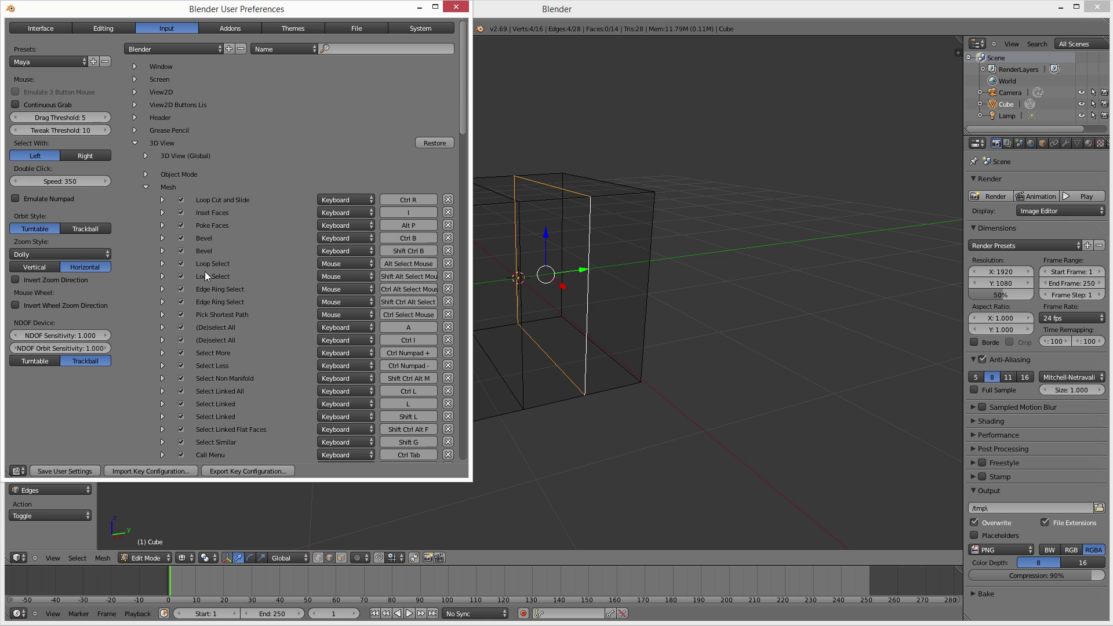
left_click(162, 264)
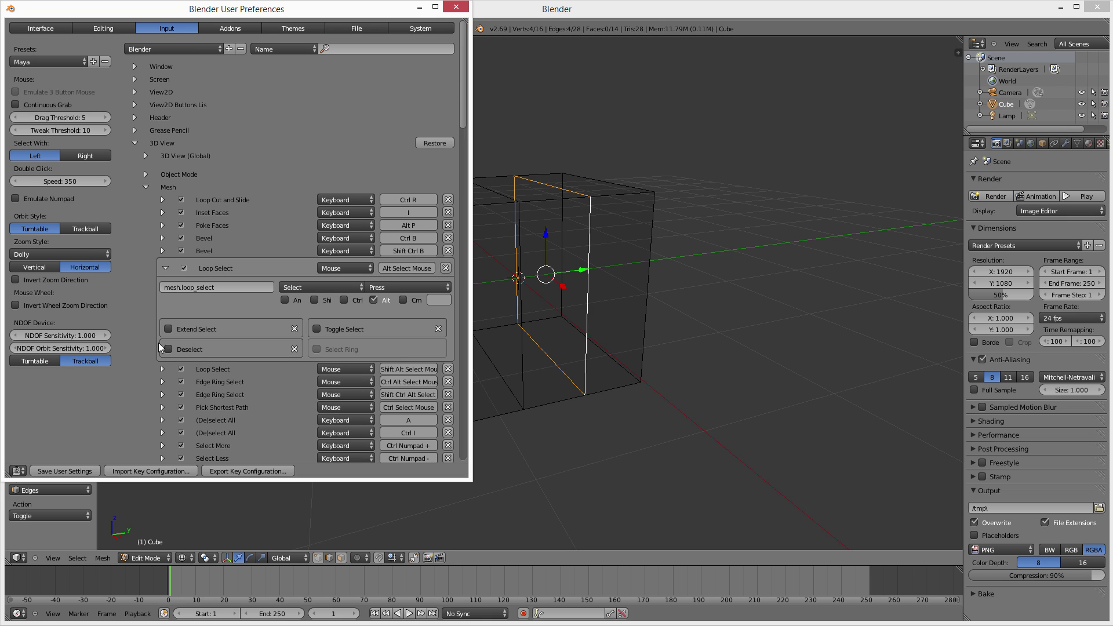
left_click(163, 373)
scroll(157, 362, "down", 3)
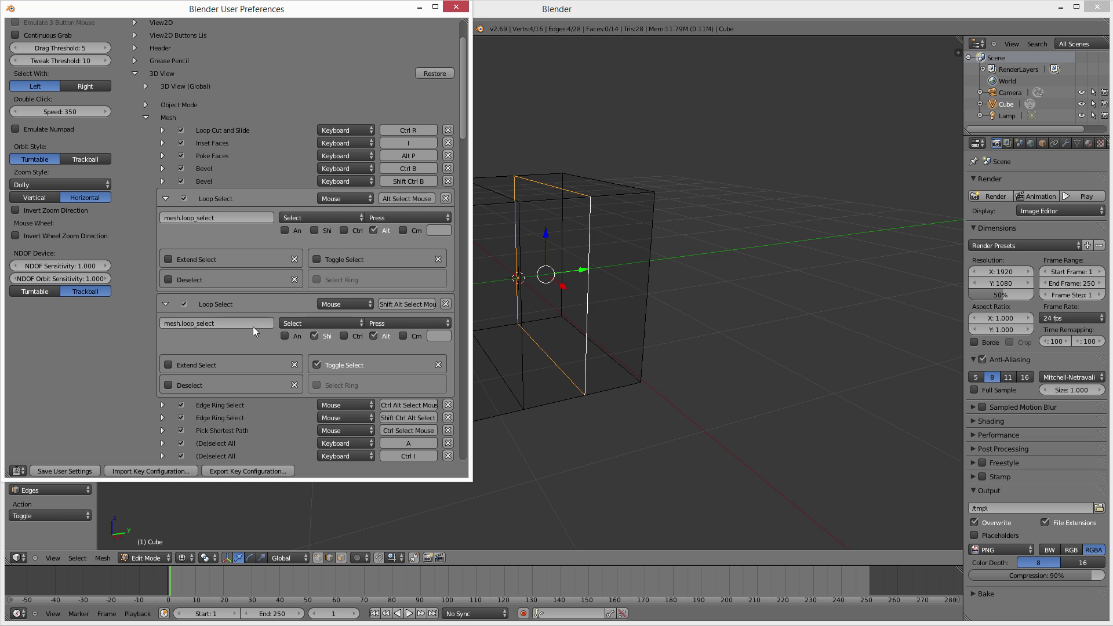
Set the Alt Loop Select shortcut to trigger on Double Click without adding the Ctrl modifier, and close the user preferences.
left_click(343, 231)
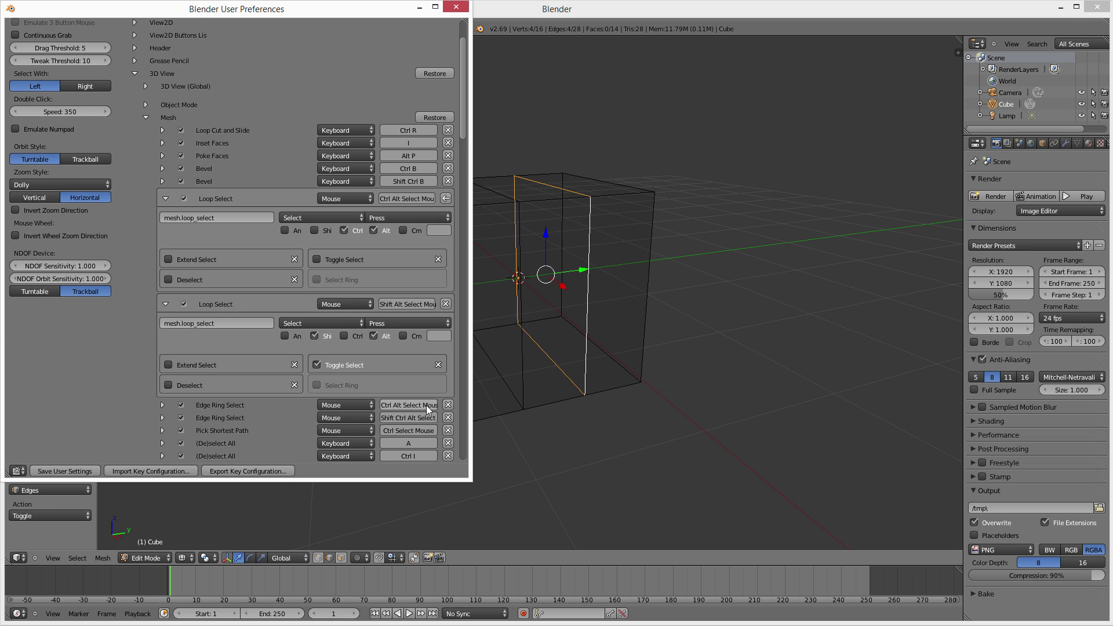
left_click(344, 231)
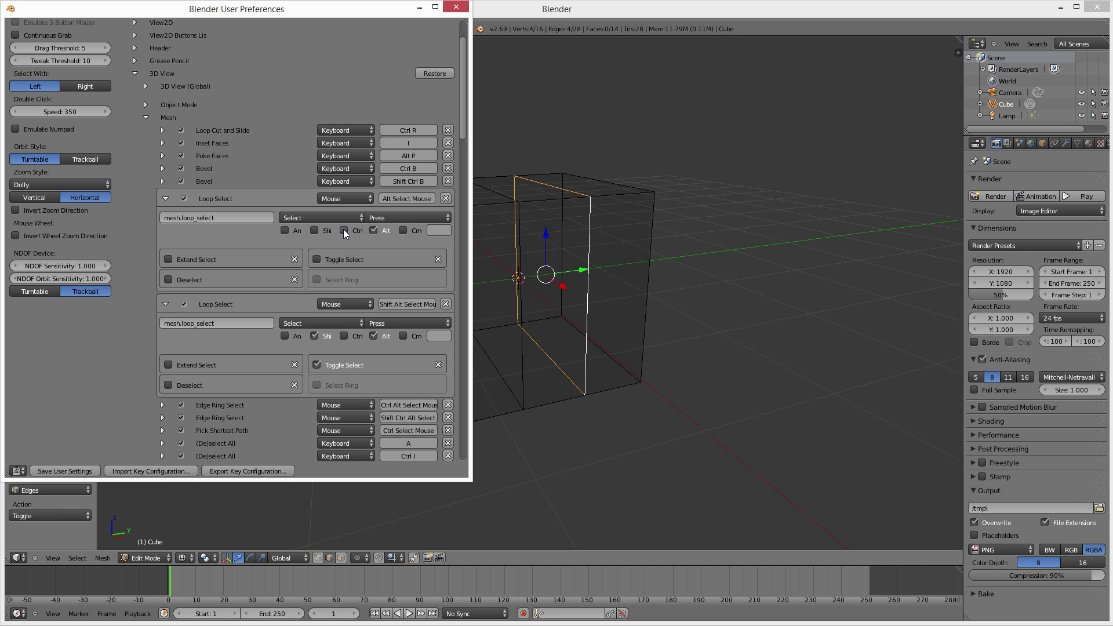
left_click(388, 216)
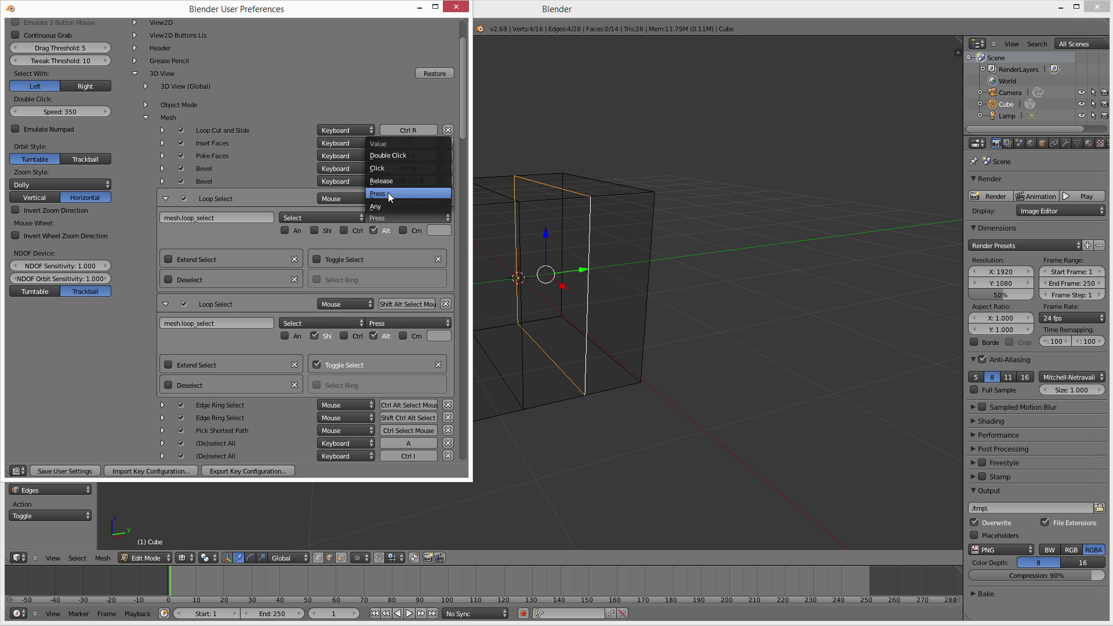
left_click(391, 154)
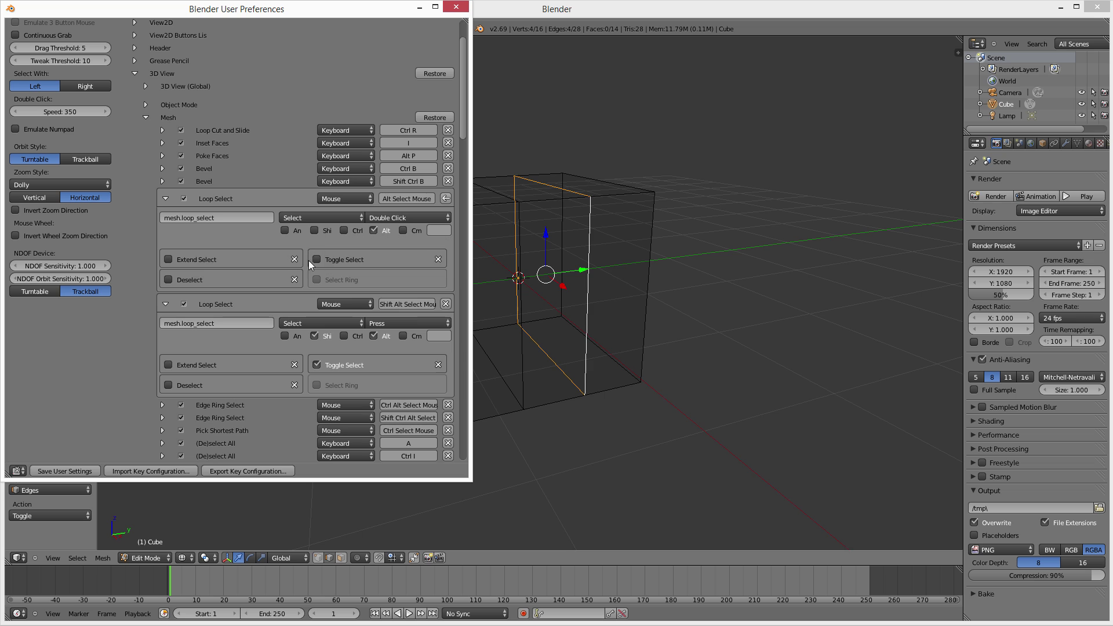
left_click(388, 324)
left_click(456, 8)
Test loop selection through vertical edges of the inner cuts, first on the -Y-side loop and then on the +Y-side loop.
mouse_move(614, 433)
middle_mouse_down()
mouse_move(607, 420)
mouse_move(616, 427)
middle_mouse_up()
scroll(603, 416, "down", 3)
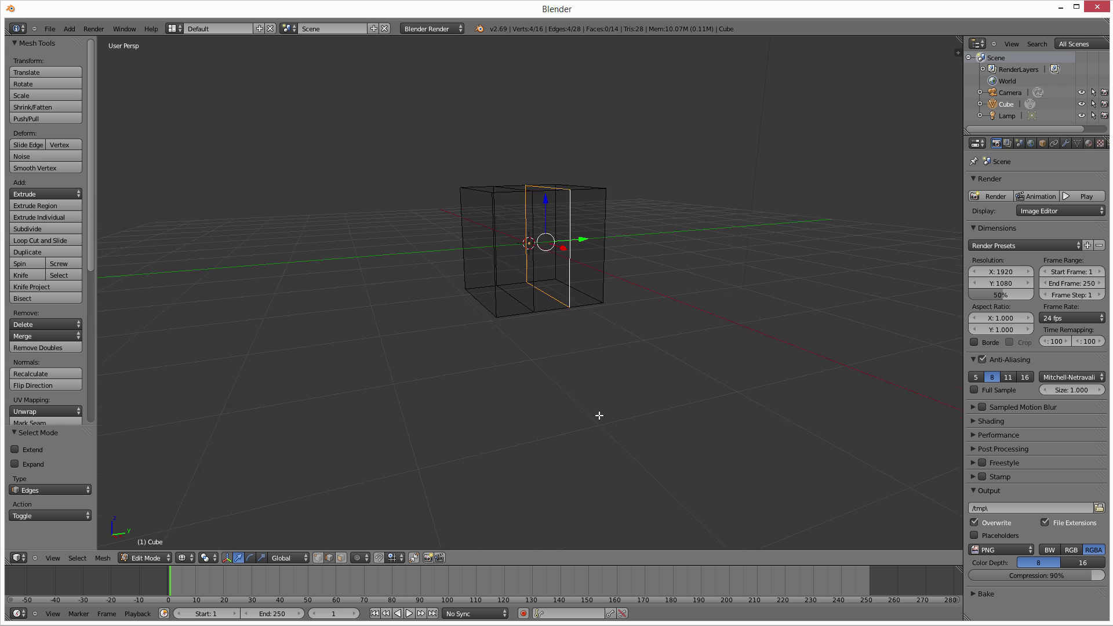
middle_click_drag(592, 350, 553, 355)
scroll(557, 355, "up", 3)
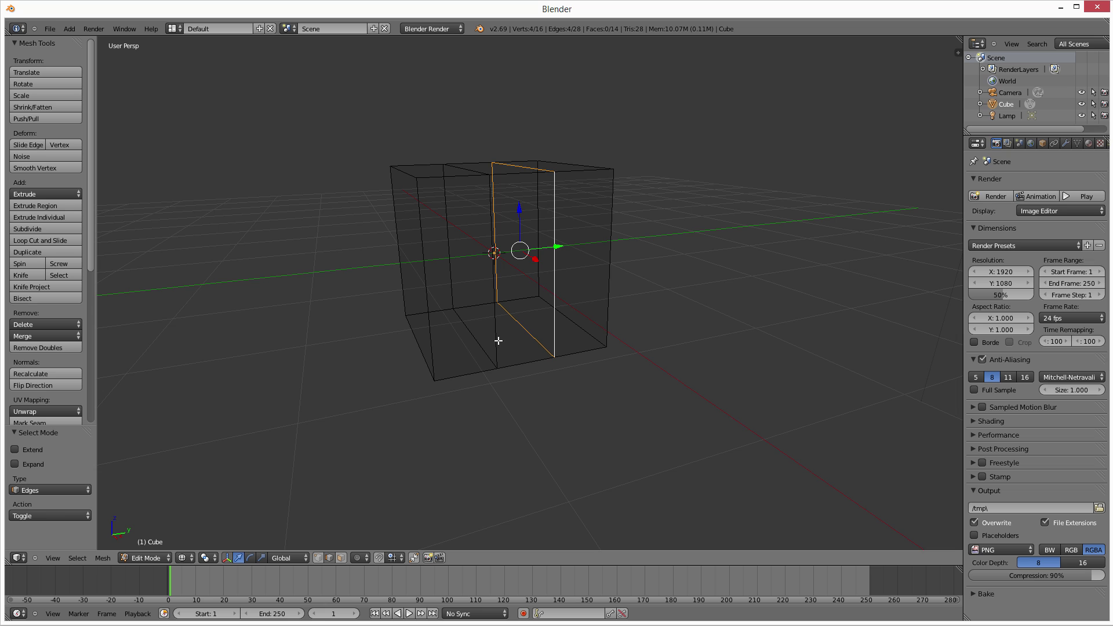
right_click(494, 340, "alt")
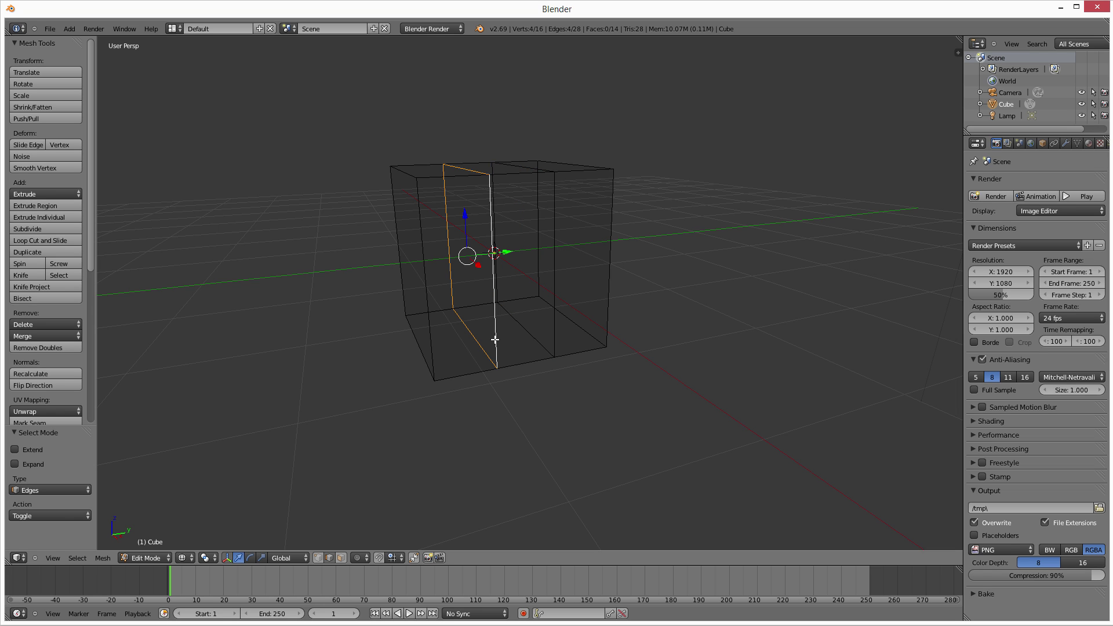
right_click(554, 277, "alt")
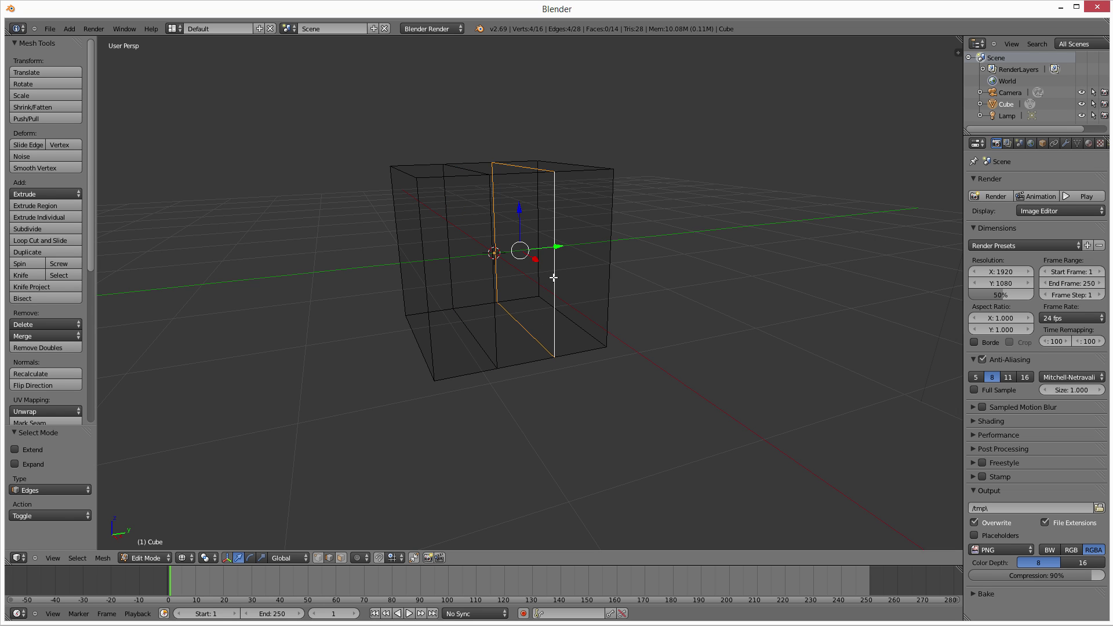
Repeatedly clear the selection and reselect the +Y-side edge loop, then select the -Y-side loop through its top edge.
key("a")
right_click(556, 200, "alt")
key("a")
right_click(555, 200, "alt")
key("a")
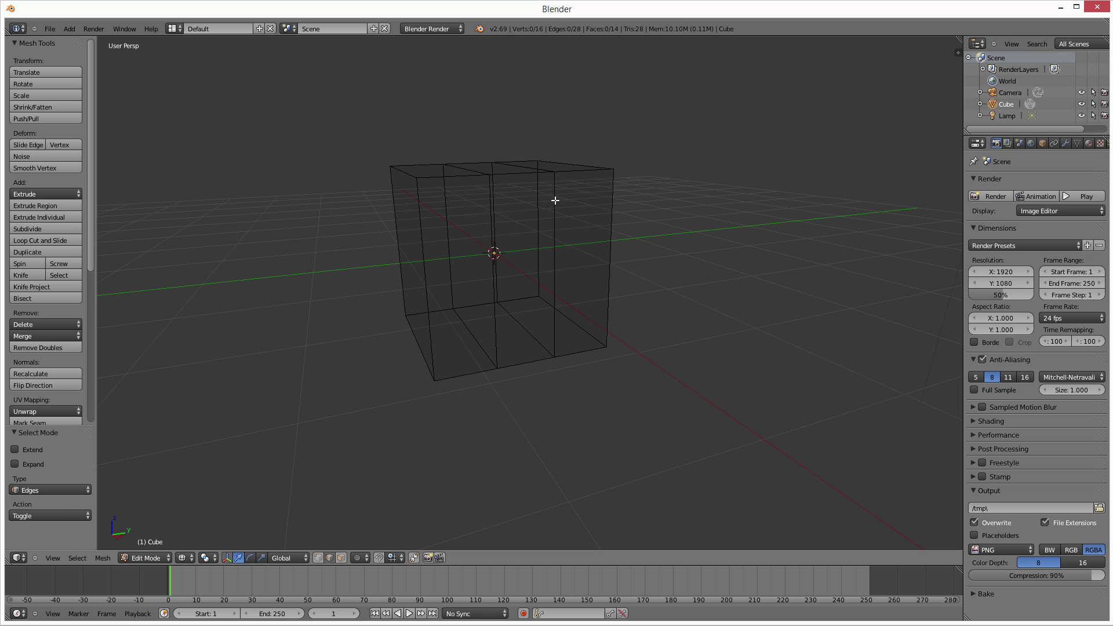
right_click(468, 168, "alt")
key("a")
right_click(469, 169, "alt")
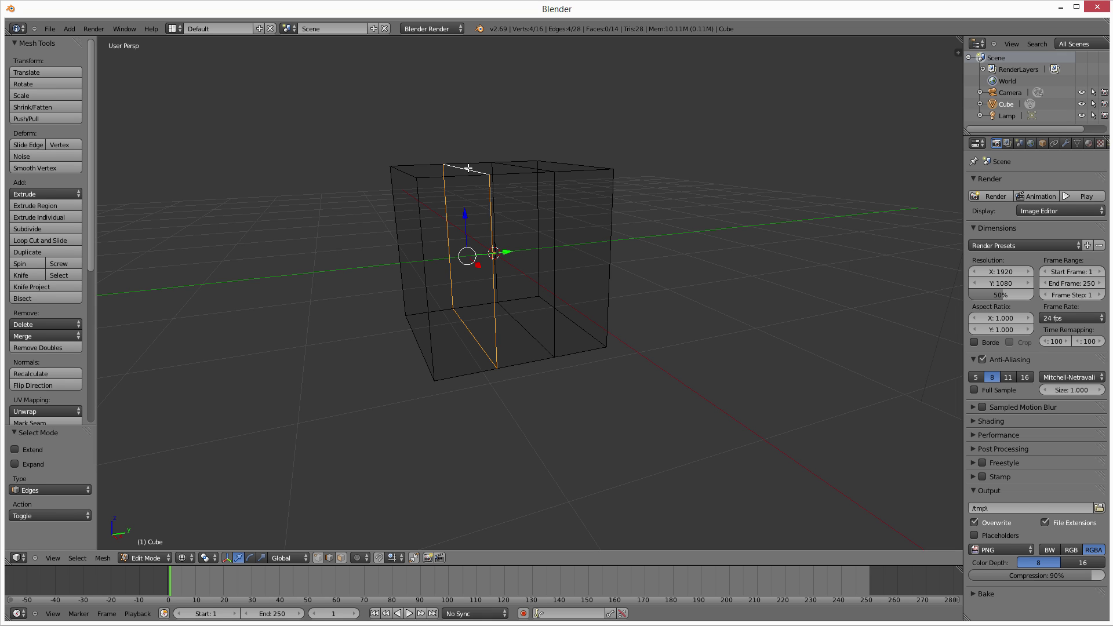